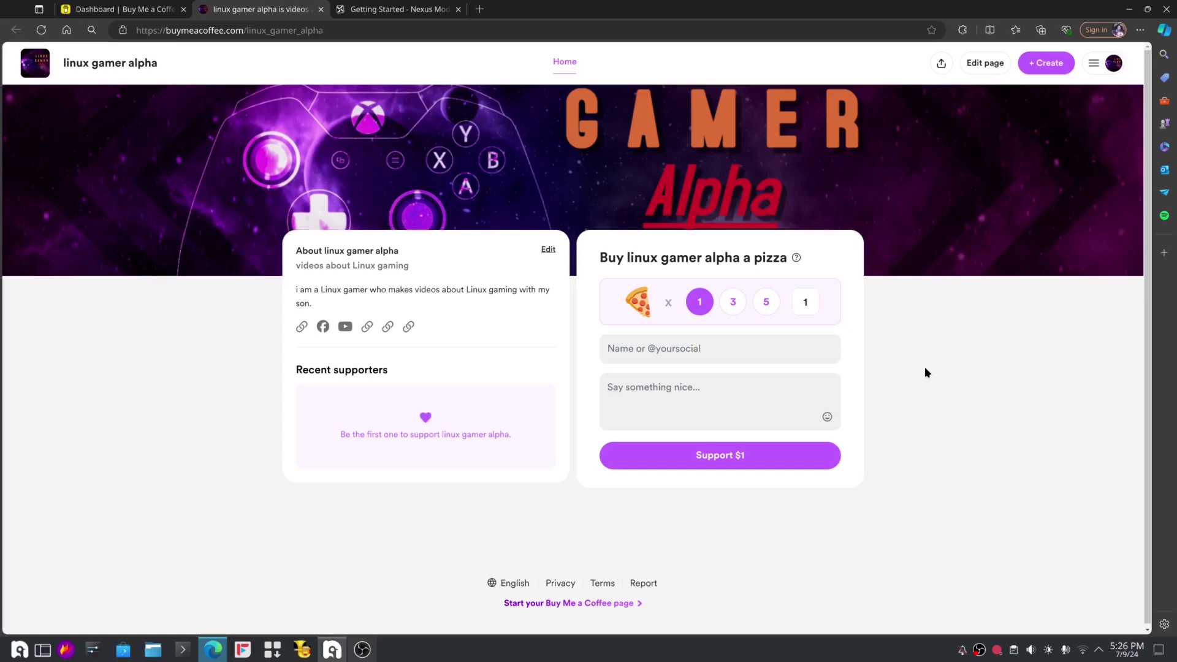
# Try pizza support amounts of three and five, then set it back to one.
pyautogui.click(732, 303)
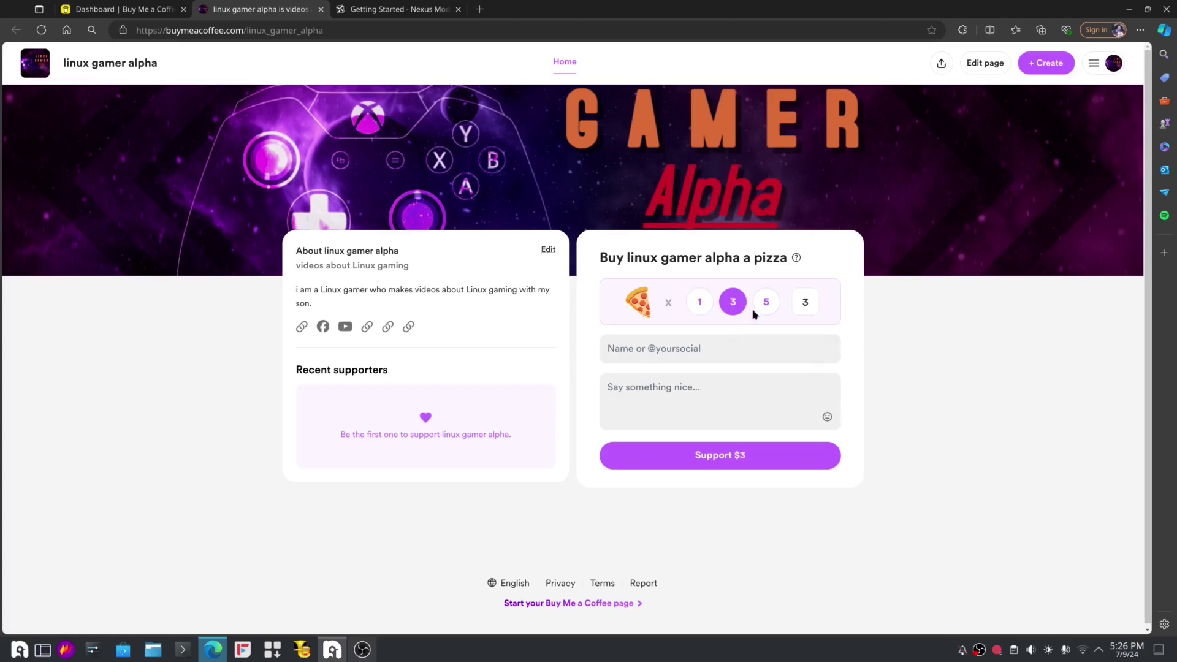
pyautogui.click(768, 303)
pyautogui.click(693, 305)
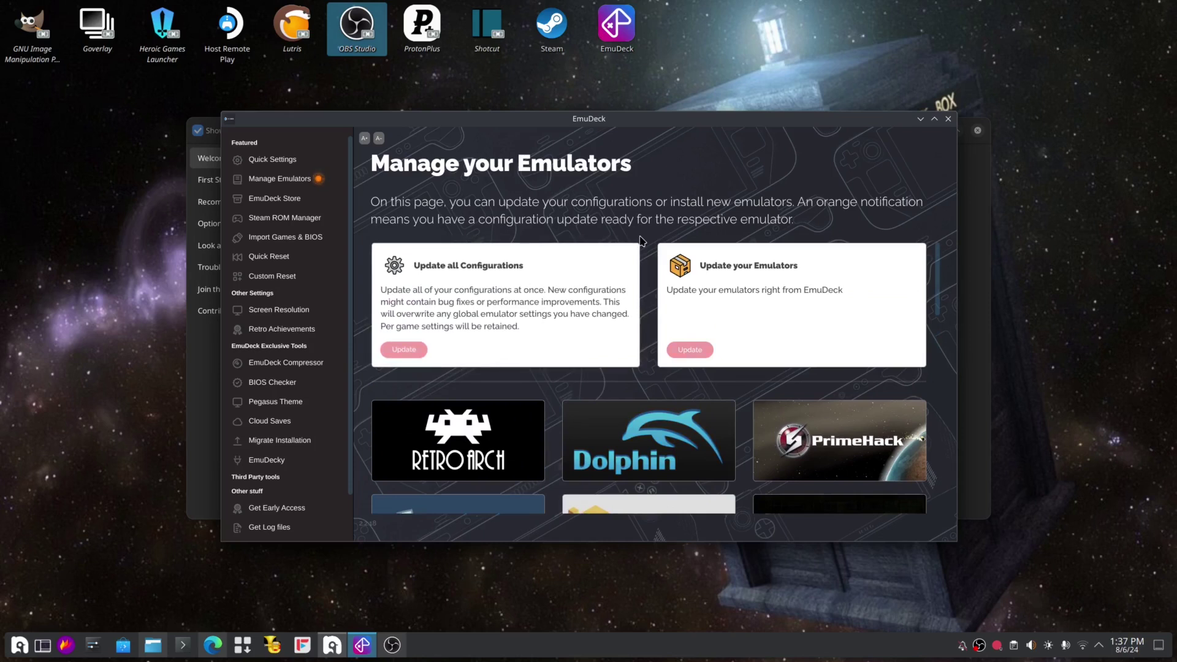
# Scroll up and down through the emulator grid to review it.
pyautogui.scroll(-3, 644, 264)
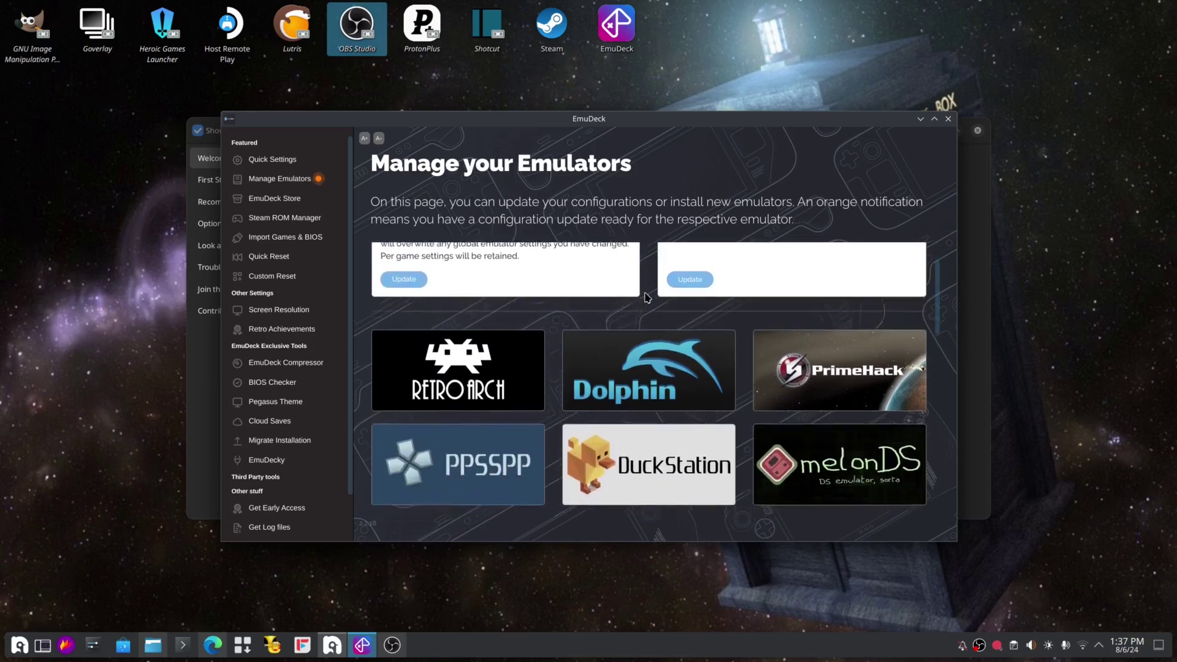
pyautogui.scroll(-2, 645, 298)
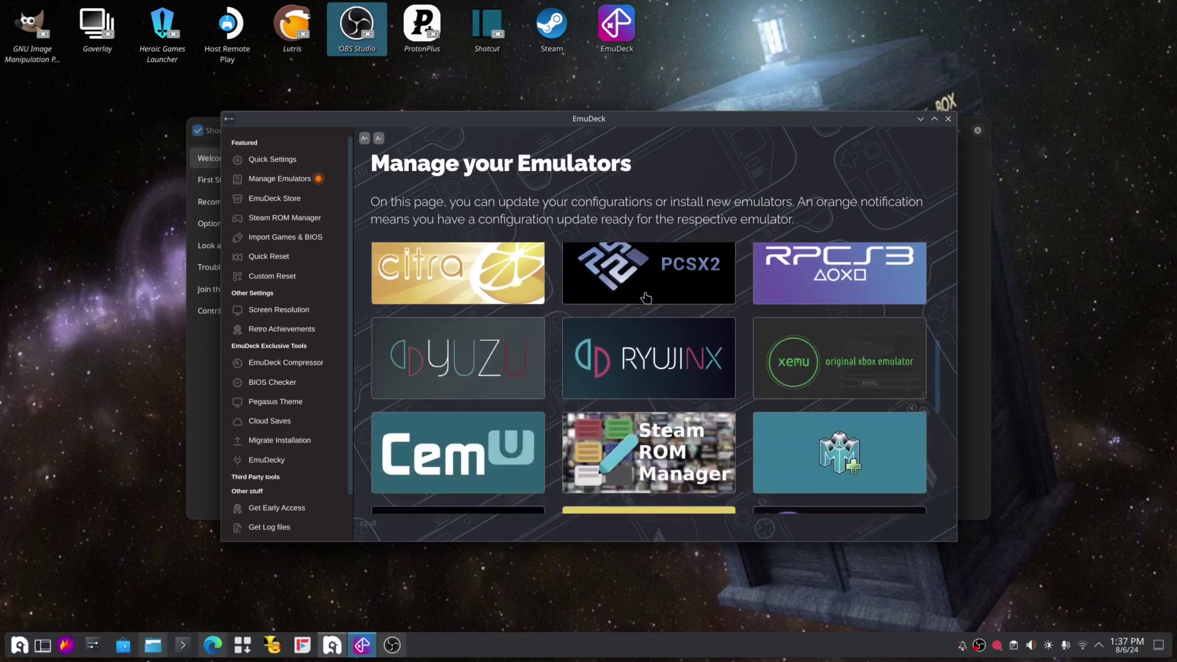
pyautogui.scroll(4, 646, 298)
pyautogui.scroll(2, 645, 298)
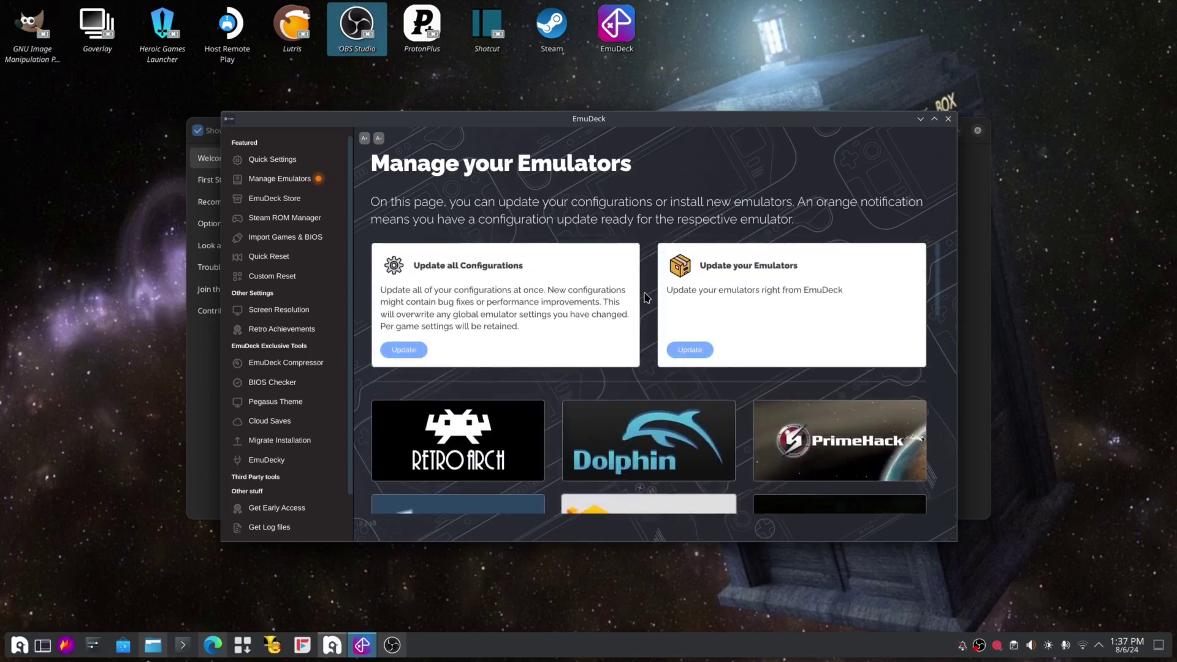
pyautogui.scroll(-2, 645, 298)
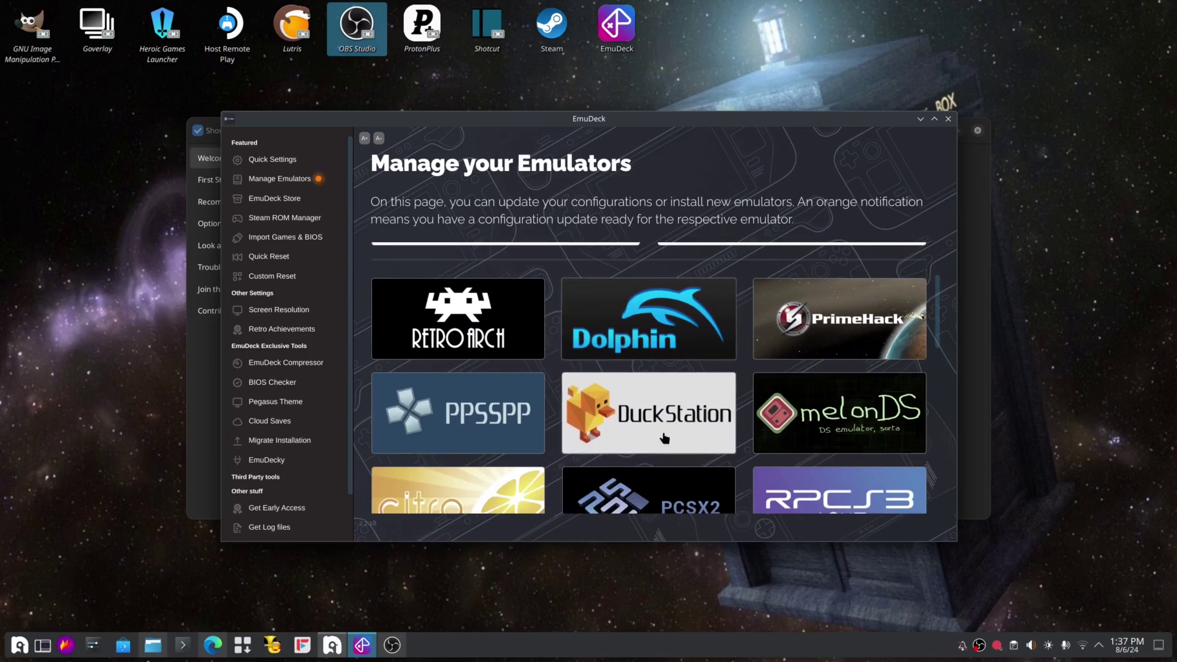
pyautogui.scroll(-4, 667, 435)
pyautogui.scroll(-2, 666, 435)
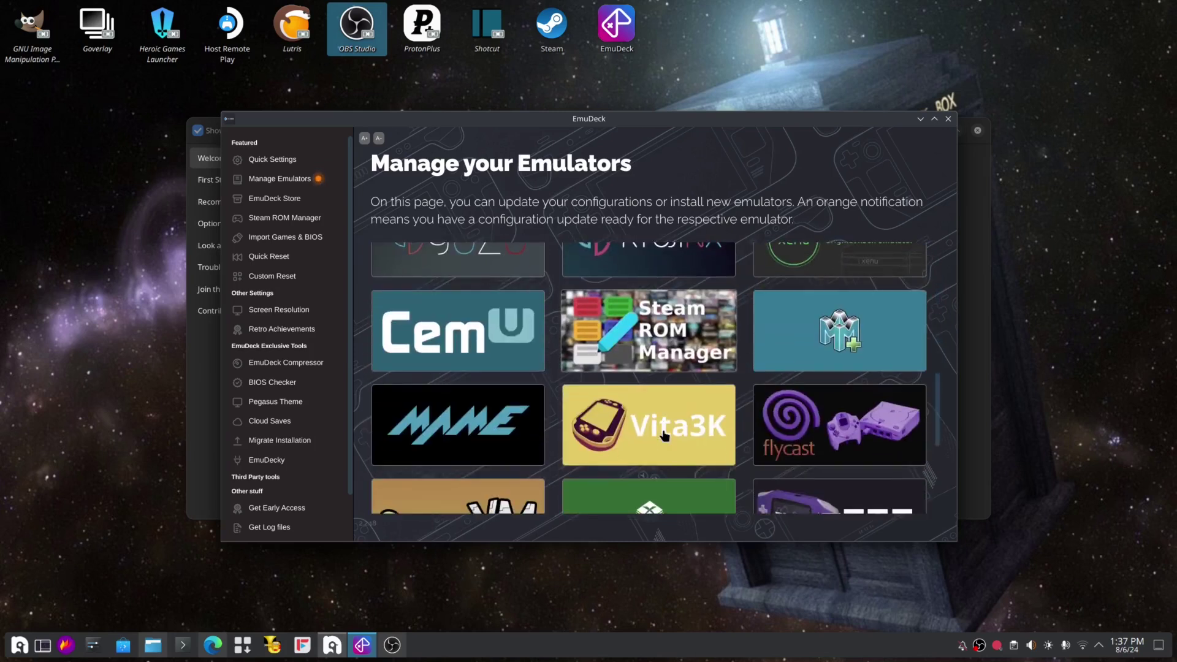
pyautogui.scroll(-3, 665, 434)
pyautogui.scroll(-2, 664, 435)
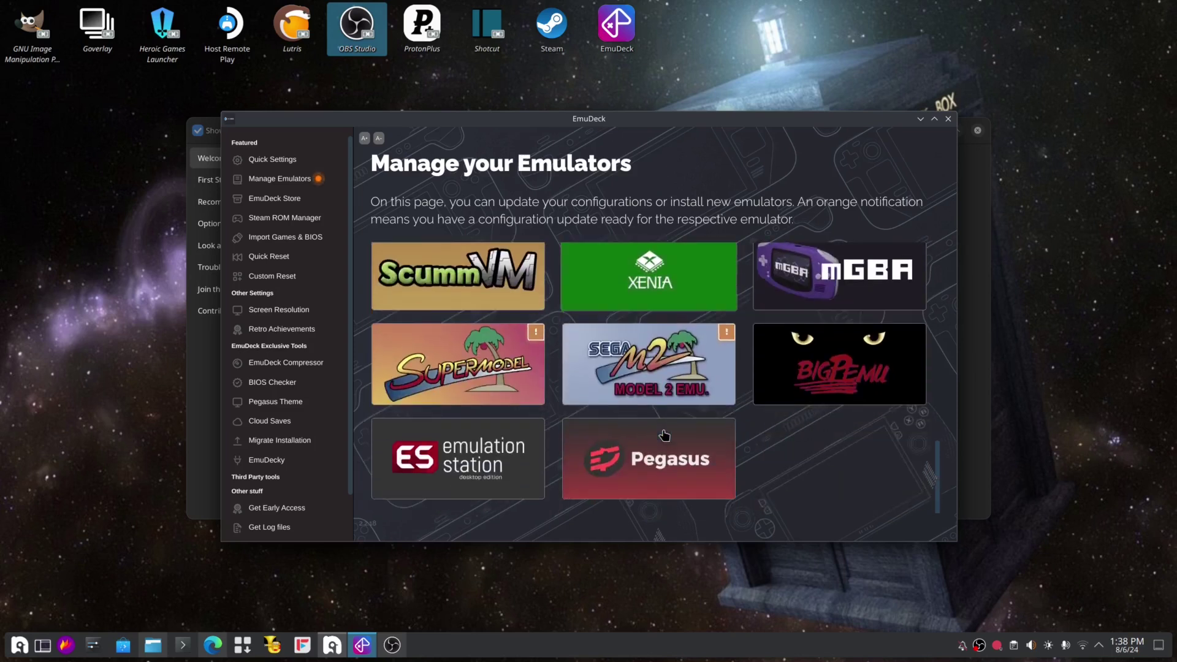
pyautogui.scroll(4, 664, 434)
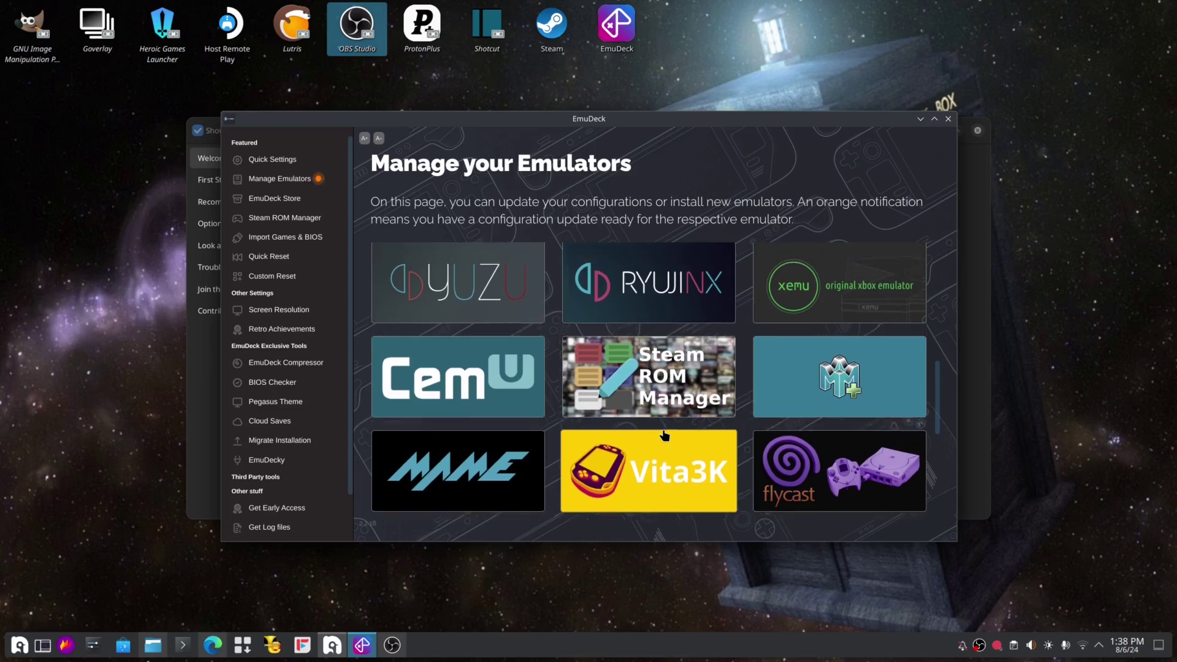
pyautogui.scroll(5, 664, 435)
# Minimize the OBS recorder to reveal the wiki's How to Install EmuDeck for Linux page.
pyautogui.scroll(-2, 664, 434)
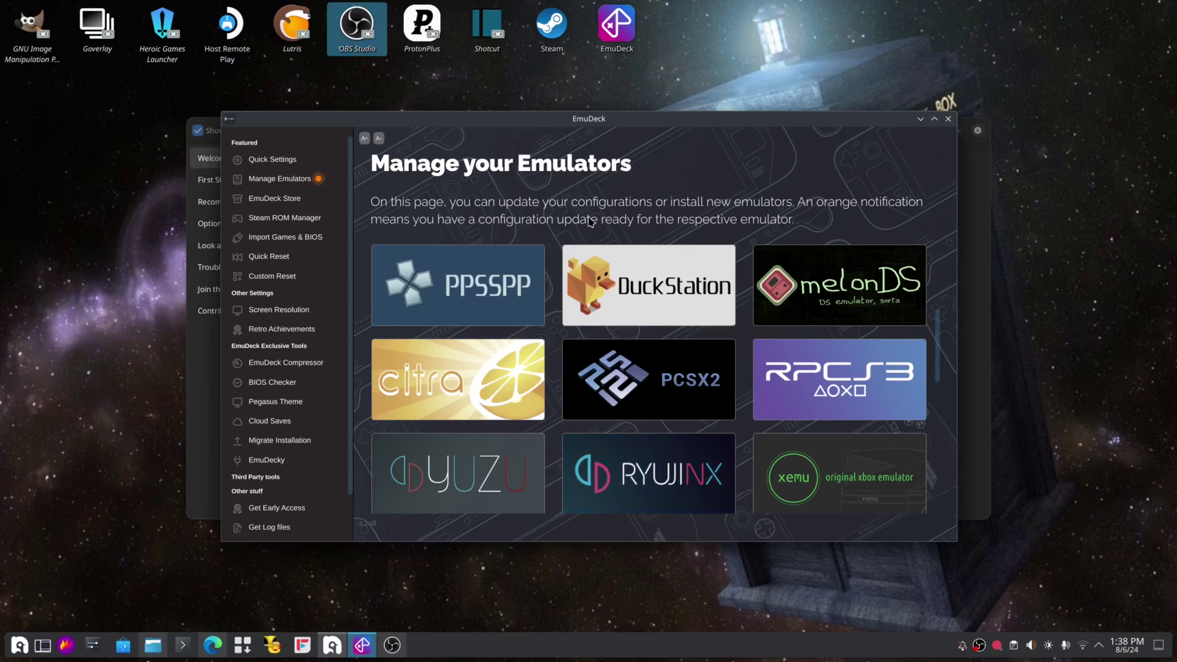
pyautogui.scroll(-3, 613, 258)
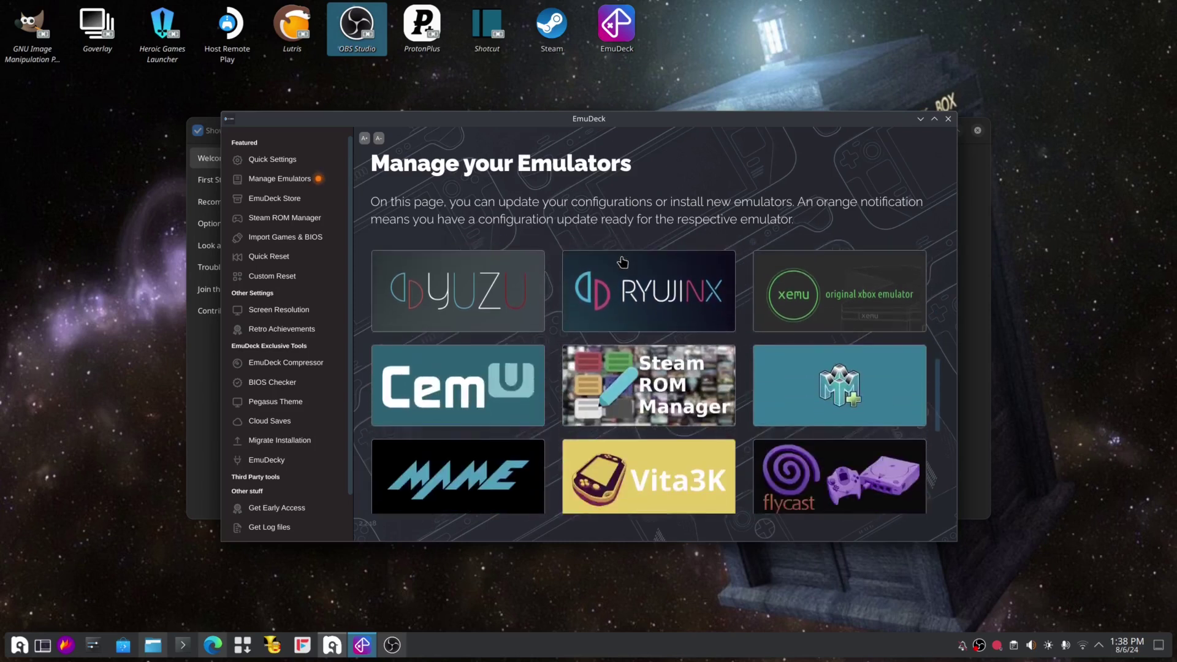
pyautogui.scroll(1, 623, 262)
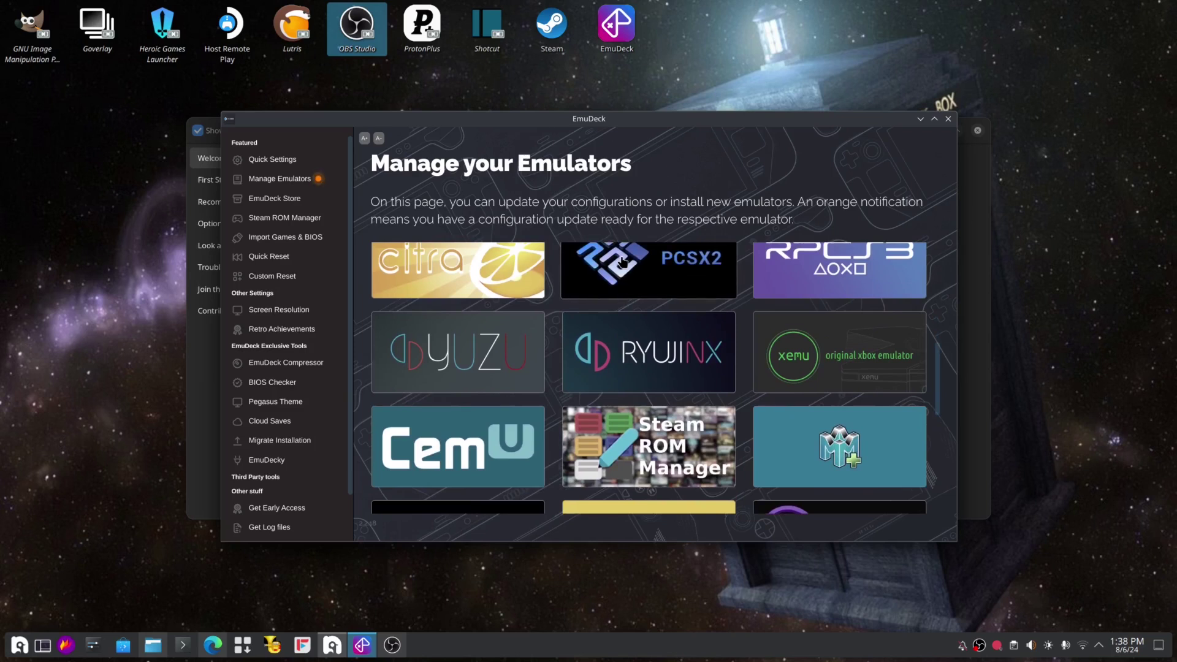
pyautogui.click(396, 644)
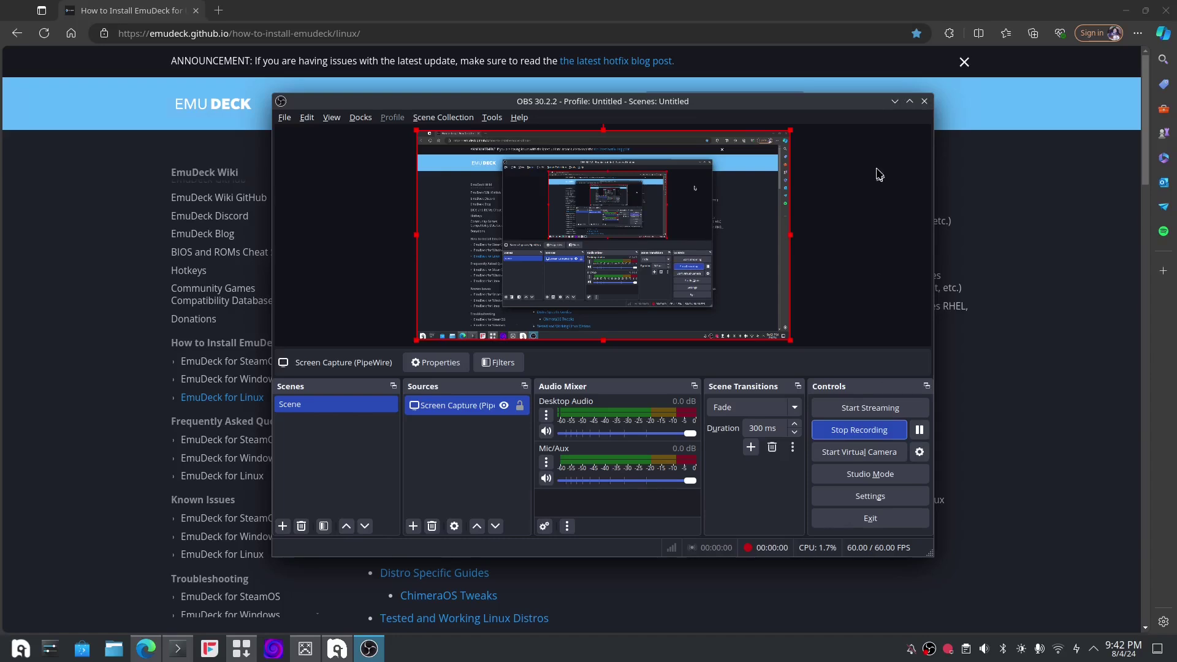
pyautogui.click(894, 102)
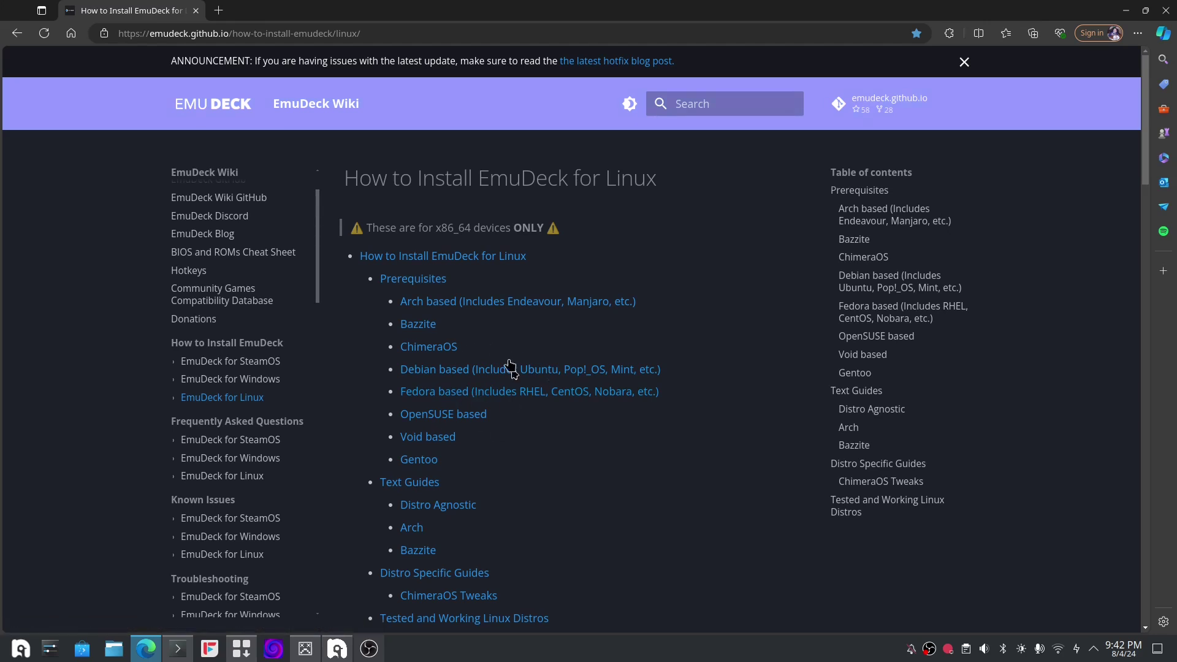
# Copy the Fedora based dnf install command from the wiki and bring up Konsole.
pyautogui.click(451, 392)
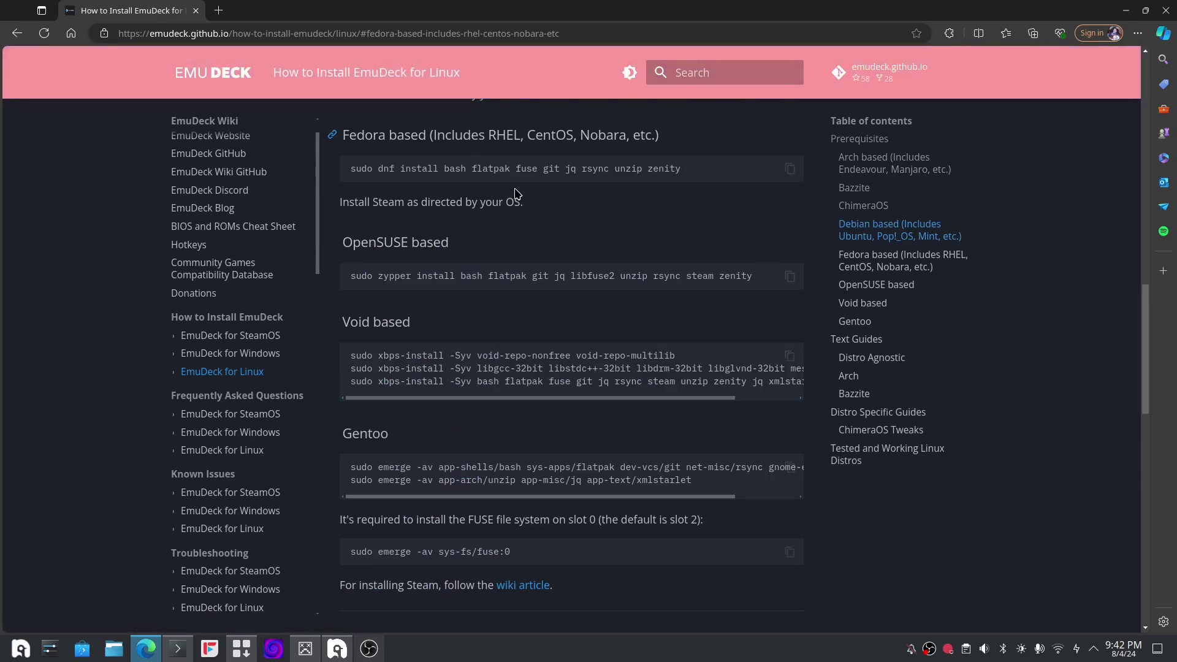
pyautogui.click(788, 169)
pyautogui.click(183, 649)
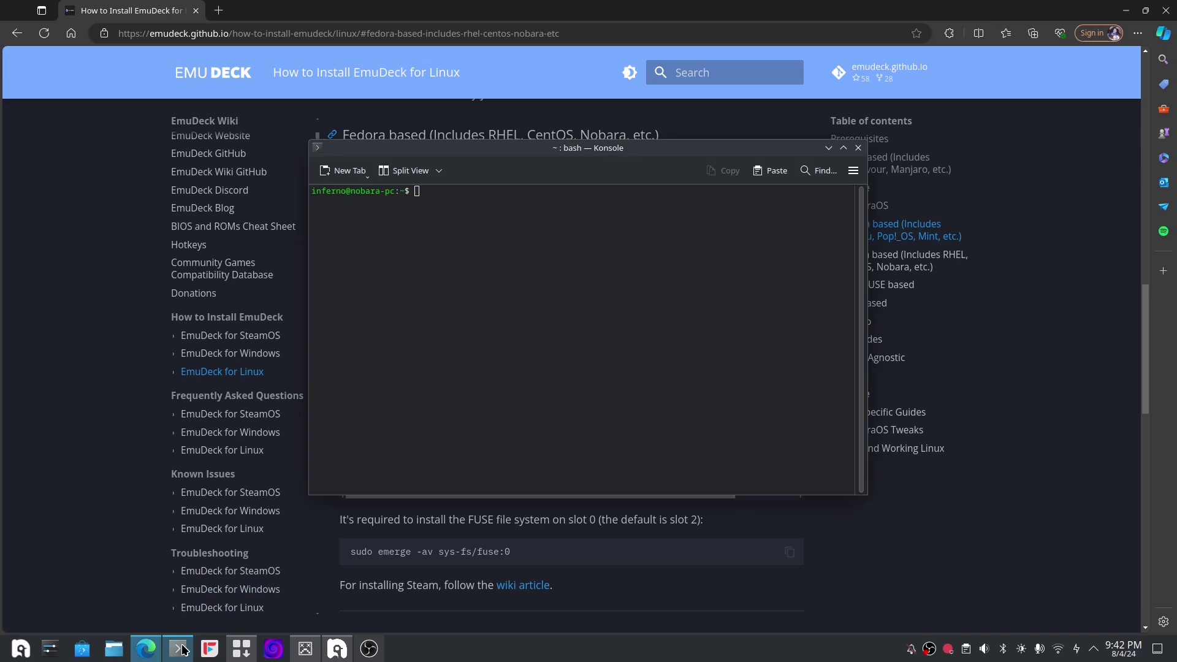
# Paste and run the Fedora dnf install command, entering the sudo password, then return to the wiki.
pyautogui.rightClick(463, 202)
pyautogui.click(488, 229)
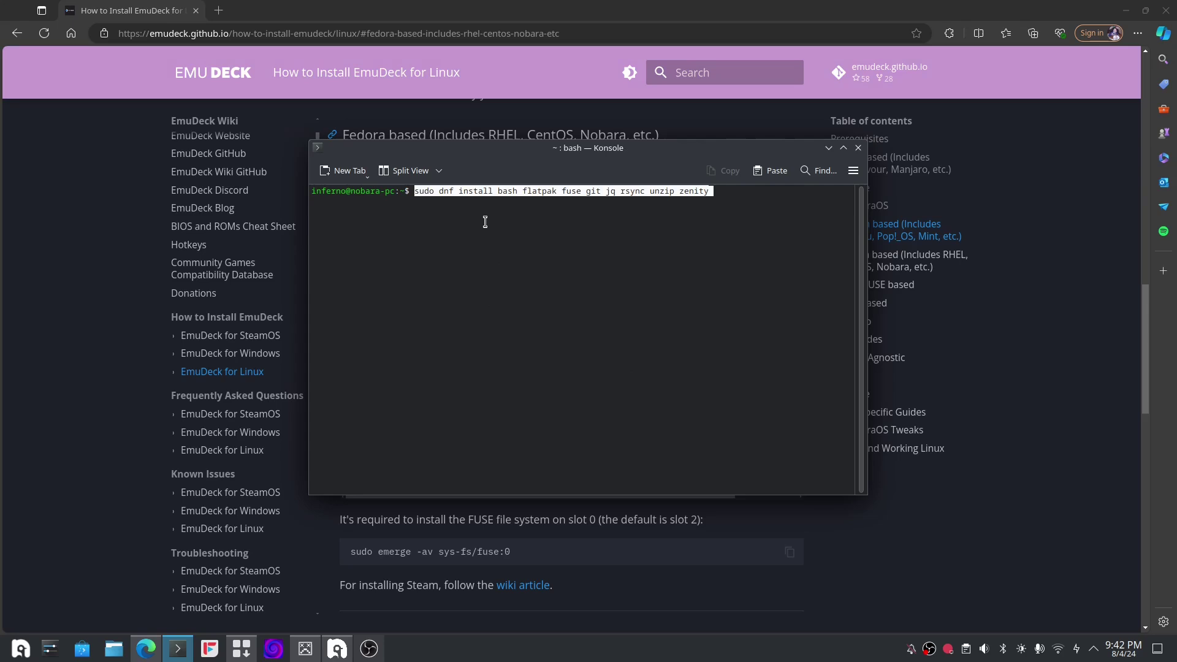
pyautogui.press('Return')
pyautogui.write('***')
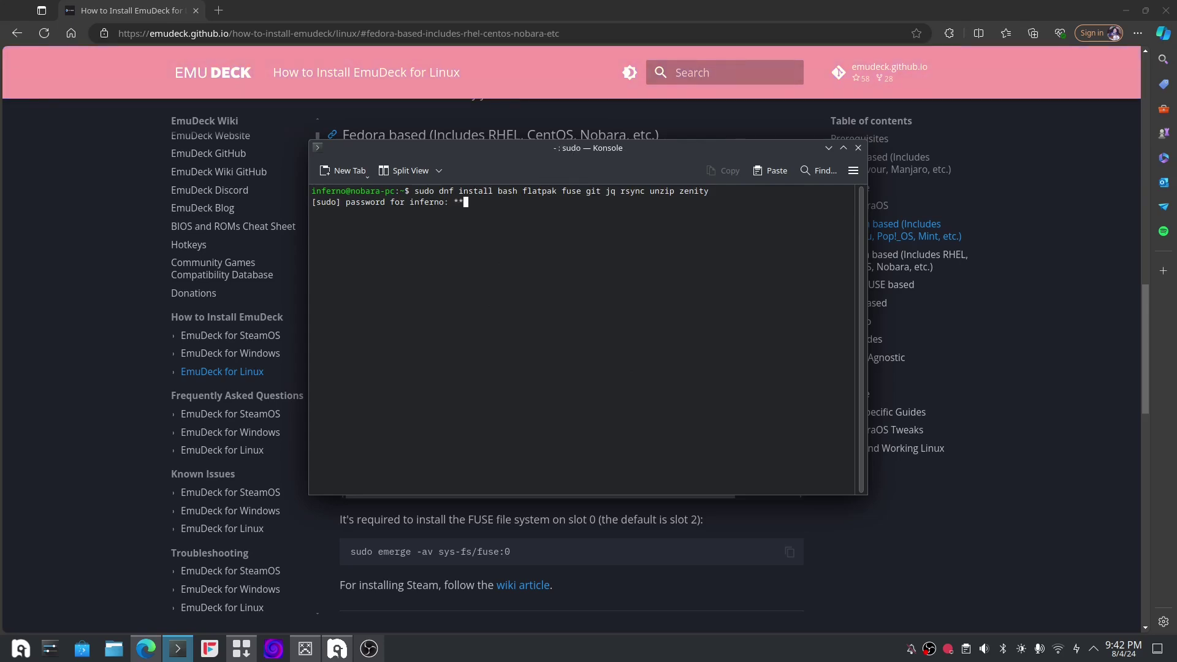
pyautogui.write('*****')
pyautogui.press('Return')
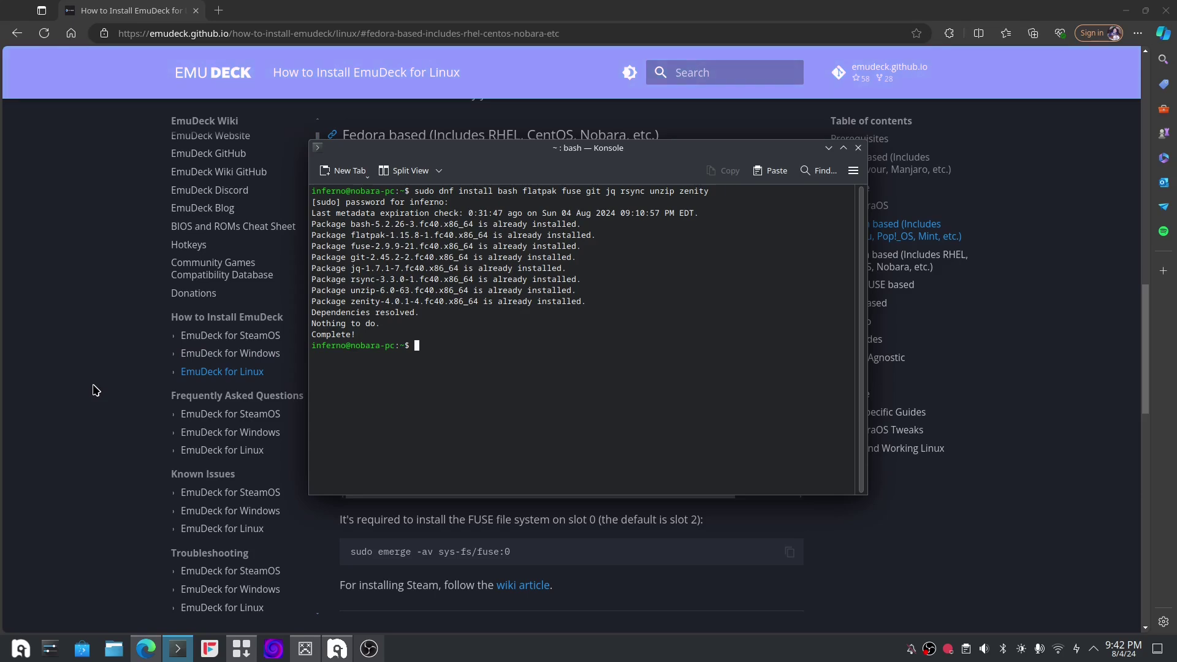
pyautogui.click(95, 390)
# Scroll down to Distro Agnostic and copy its curl install command.
pyautogui.scroll(-2, 359, 426)
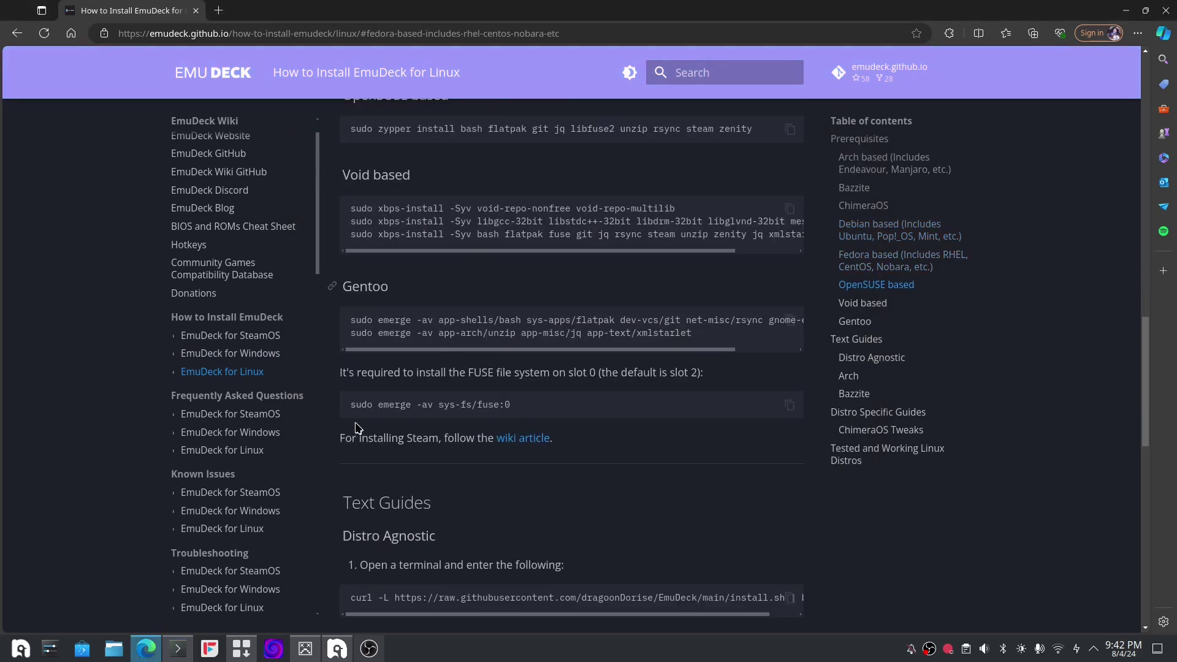
pyautogui.scroll(-2, 359, 426)
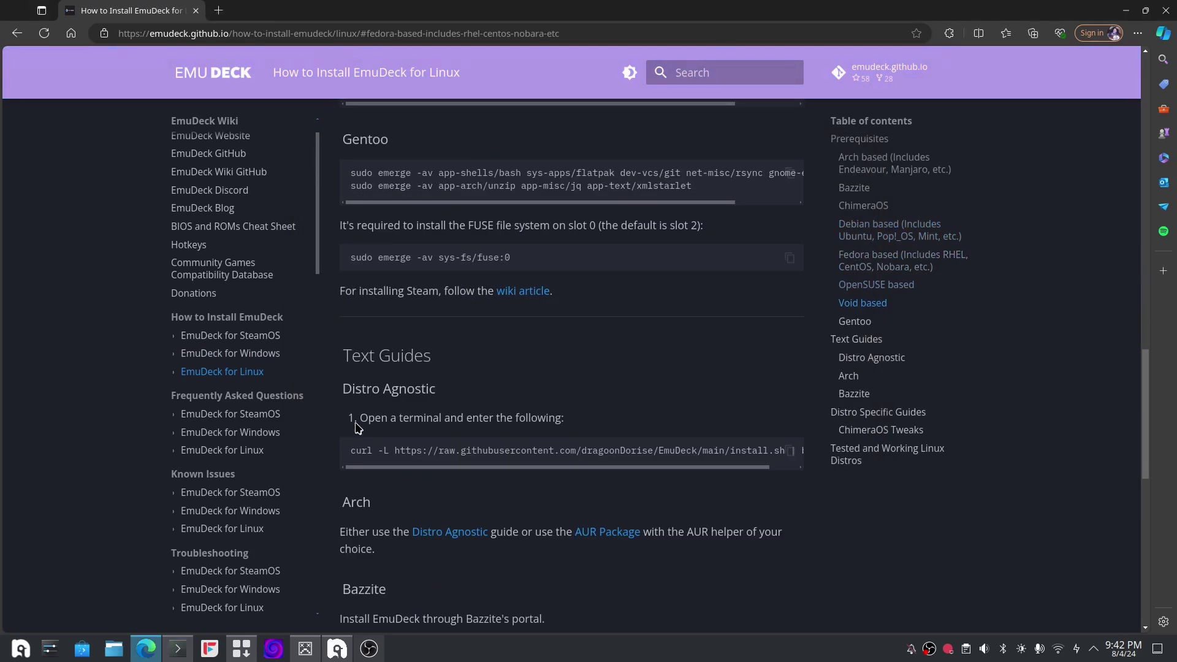
pyautogui.click(789, 451)
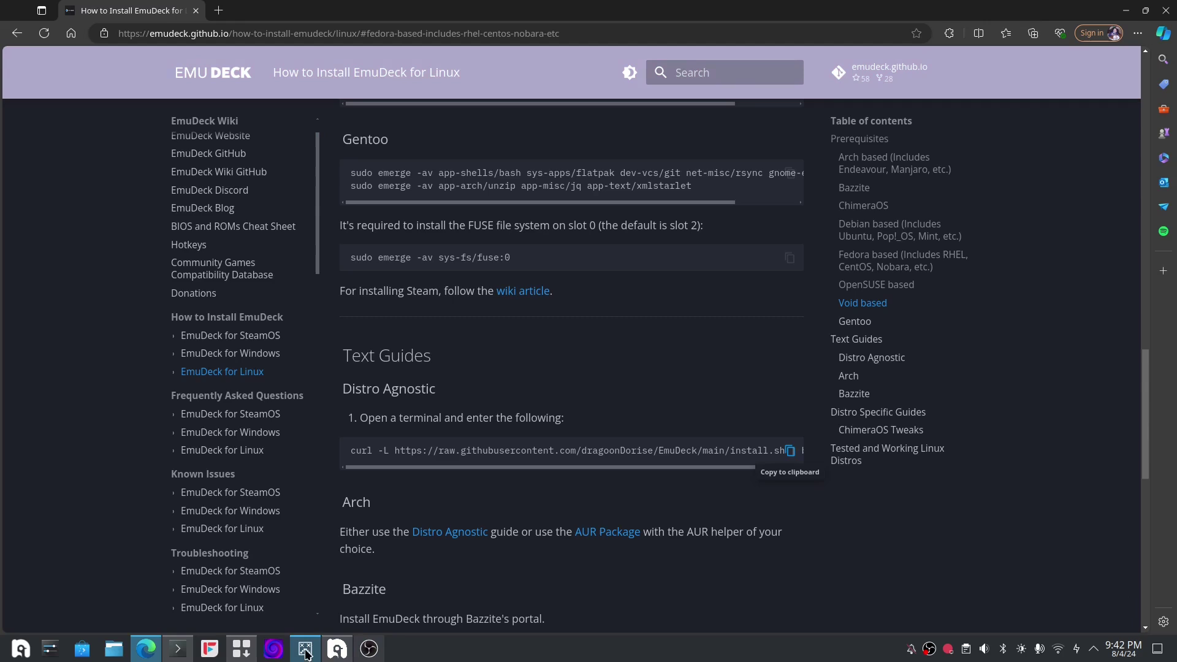
# Paste the curl command into Konsole and run the EmuDeck install script.
pyautogui.click(178, 649)
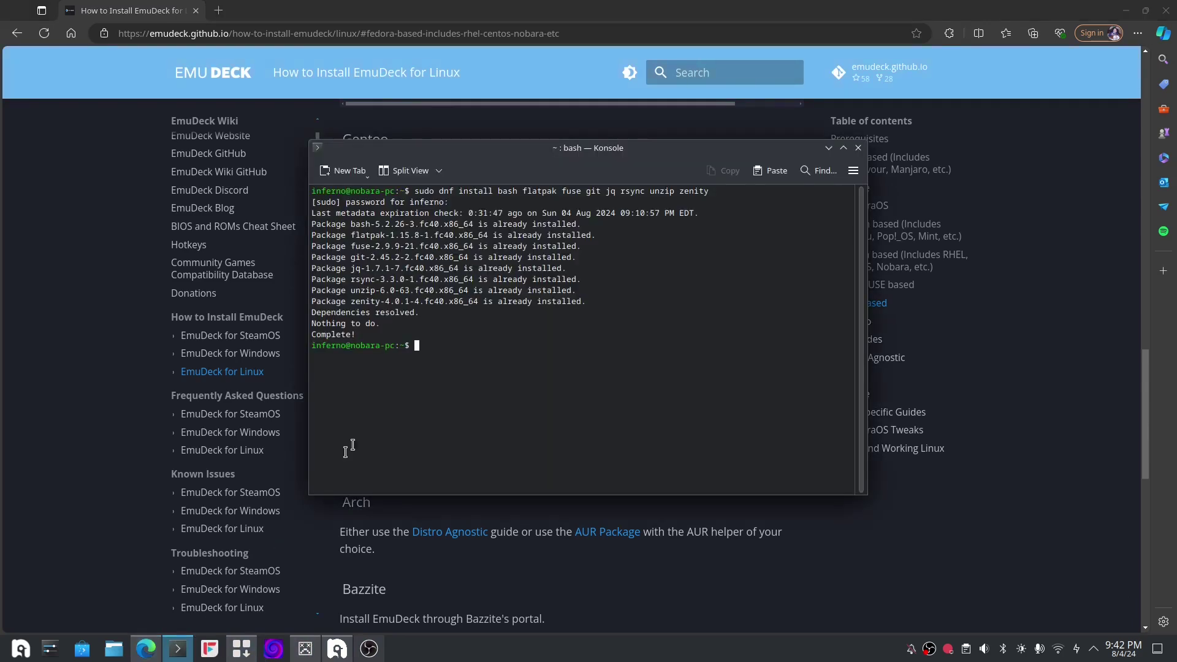
pyautogui.rightClick(436, 349)
pyautogui.click(472, 378)
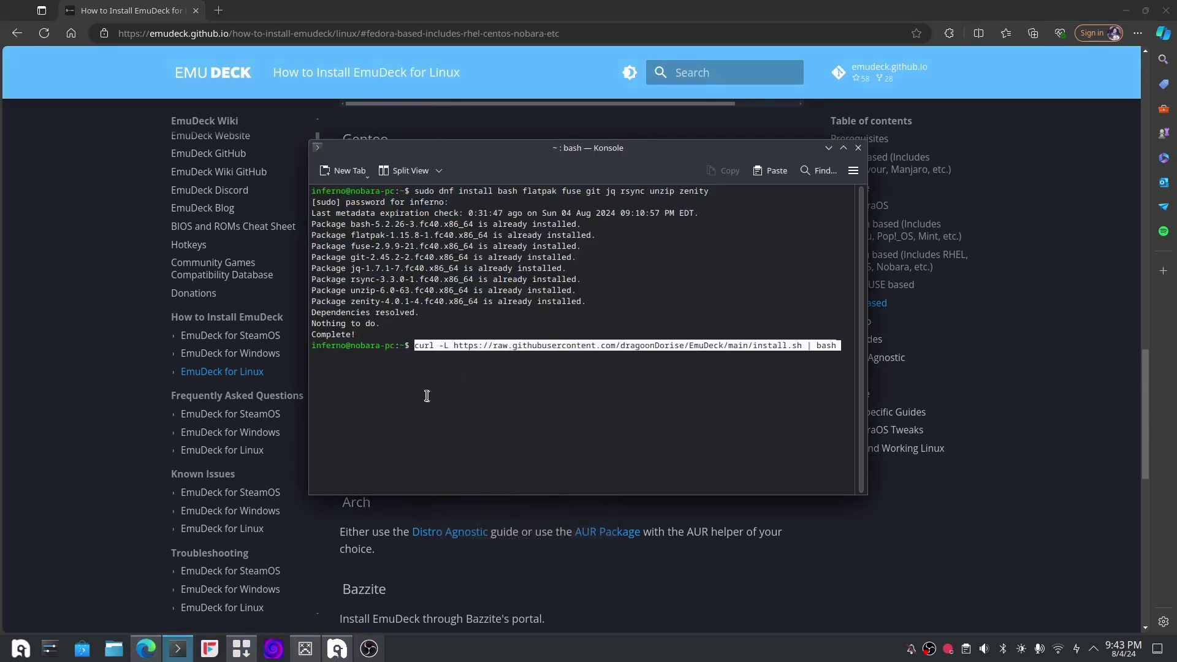
pyautogui.press('Return')
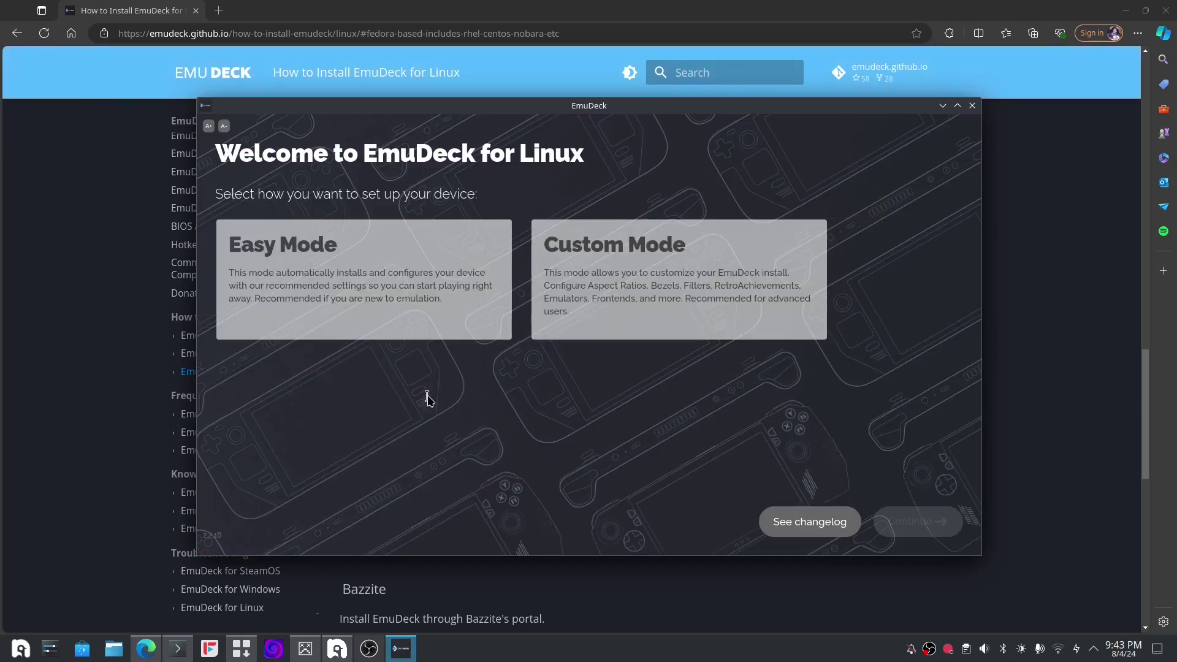
# Pick Easy Mode, Internal Storage for ROMs and Linux PC as device, then finish setup.
pyautogui.click(452, 334)
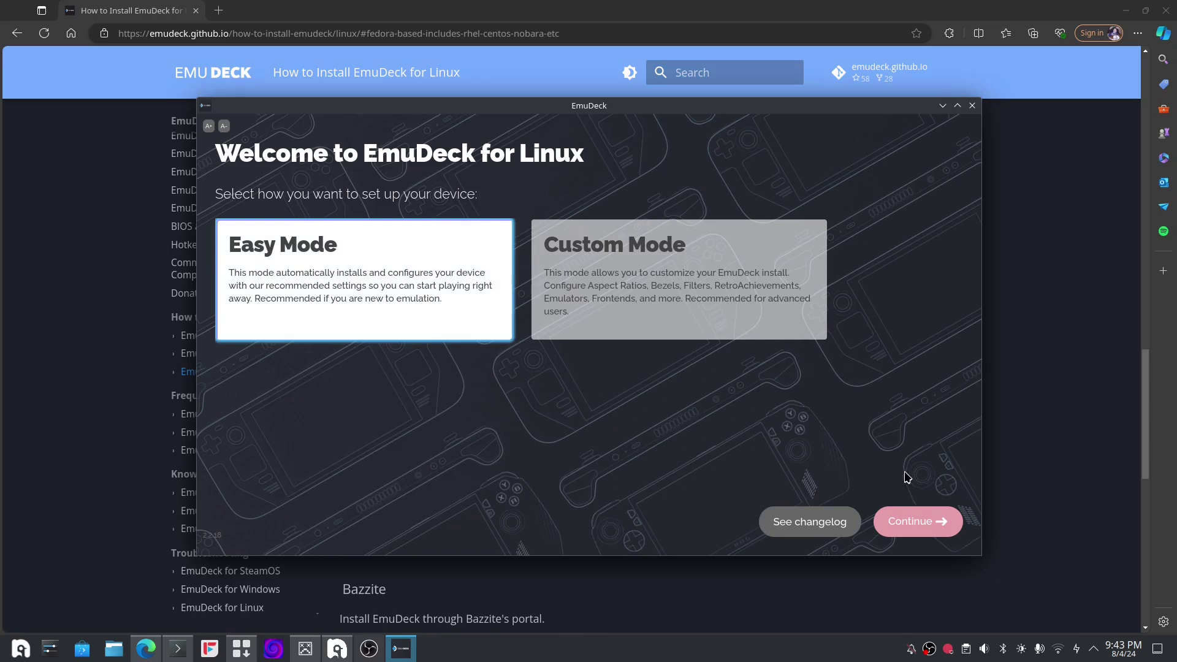
pyautogui.click(916, 521)
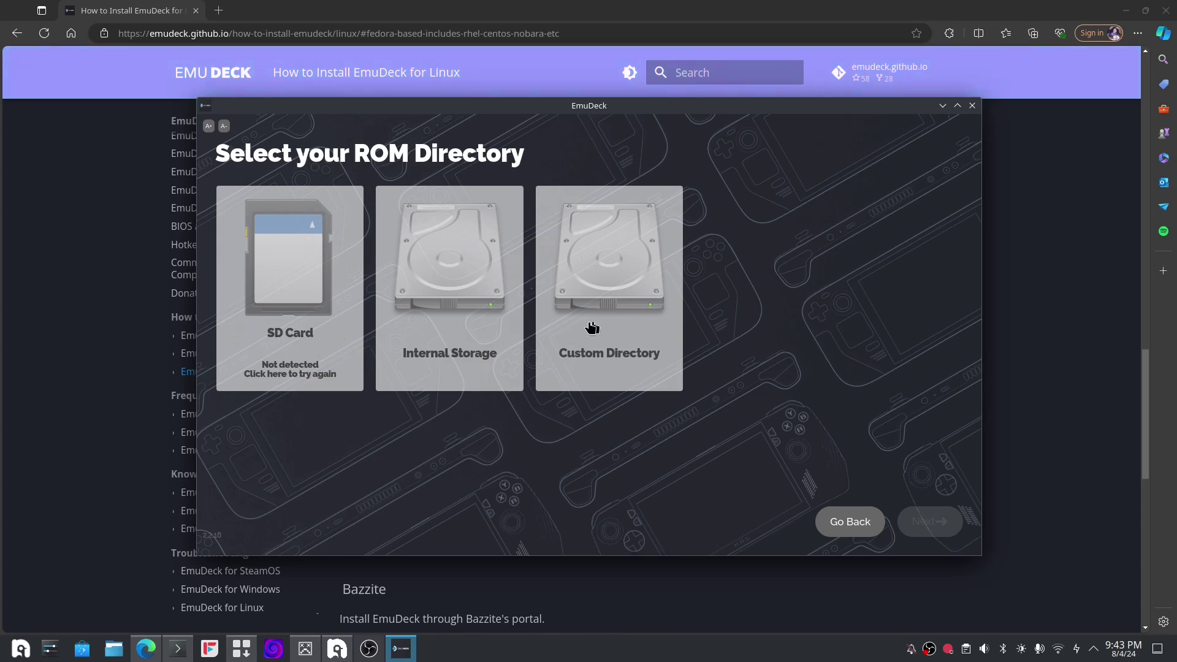
pyautogui.click(428, 311)
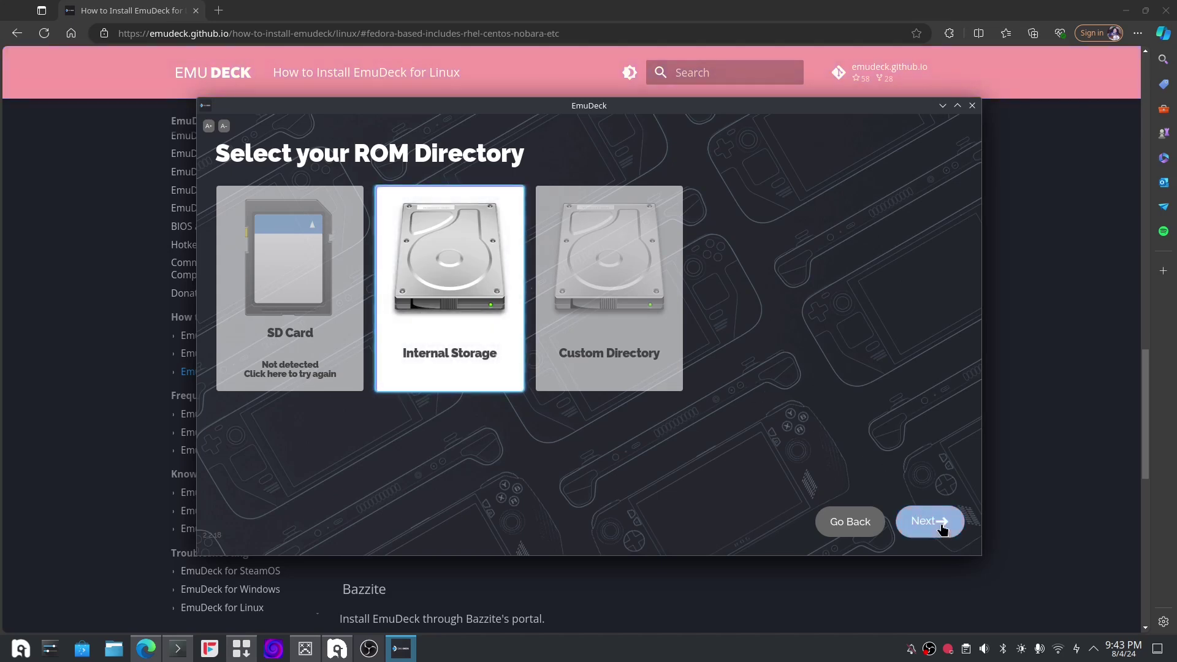
pyautogui.click(943, 529)
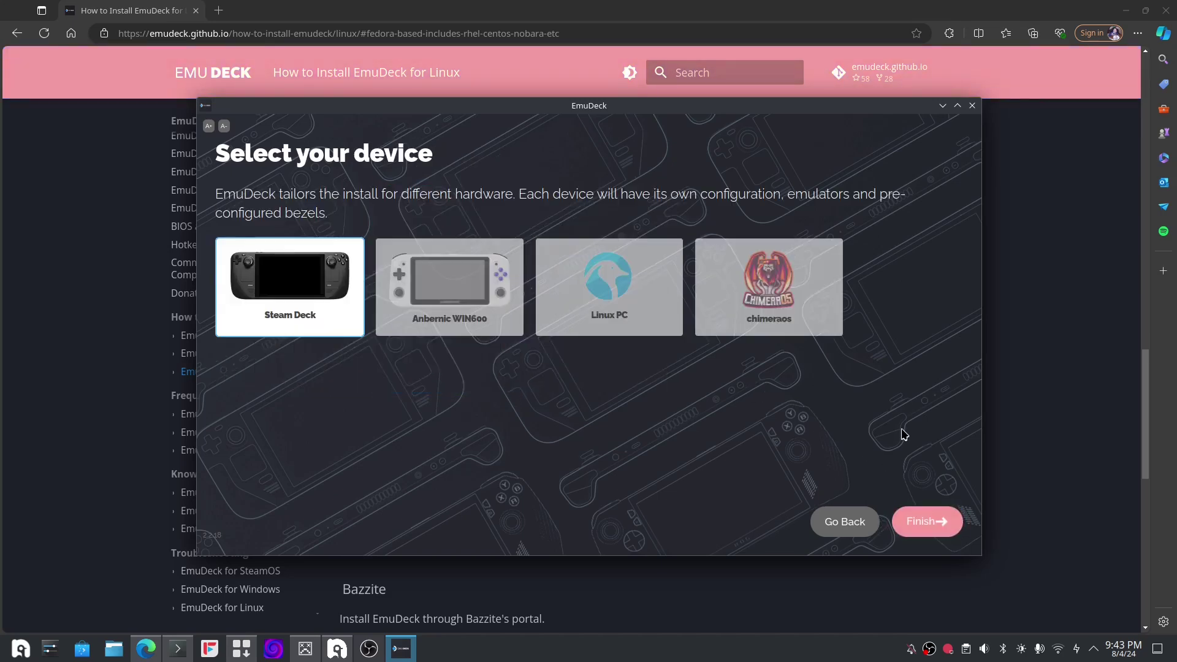
pyautogui.click(626, 316)
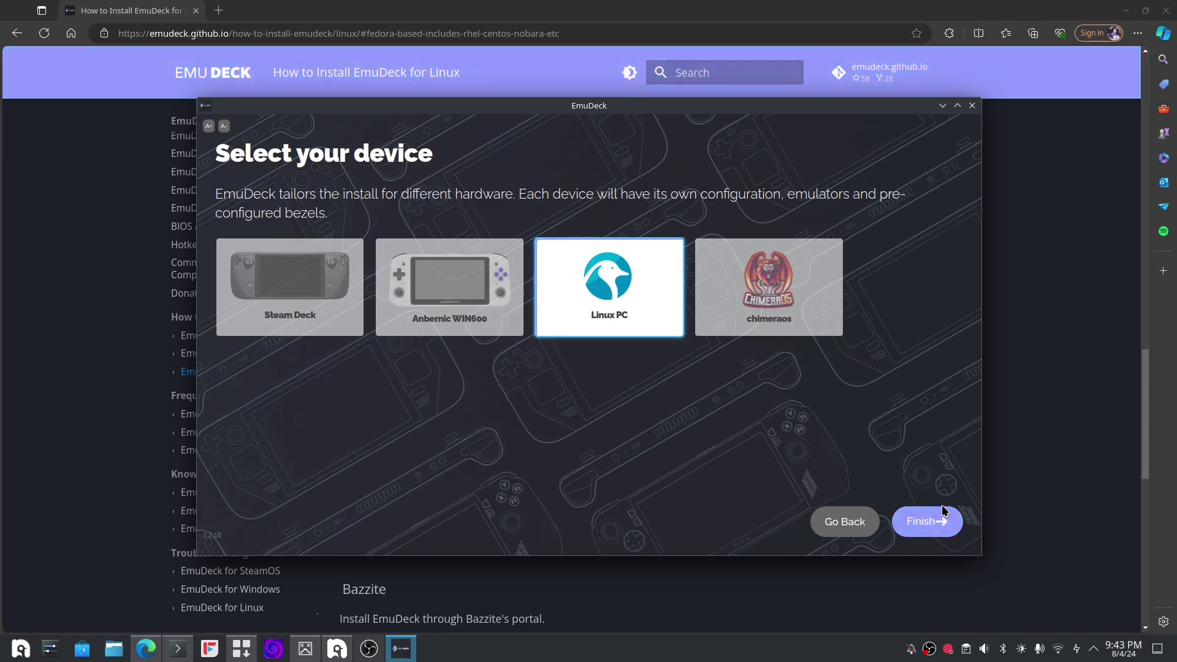
pyautogui.click(942, 525)
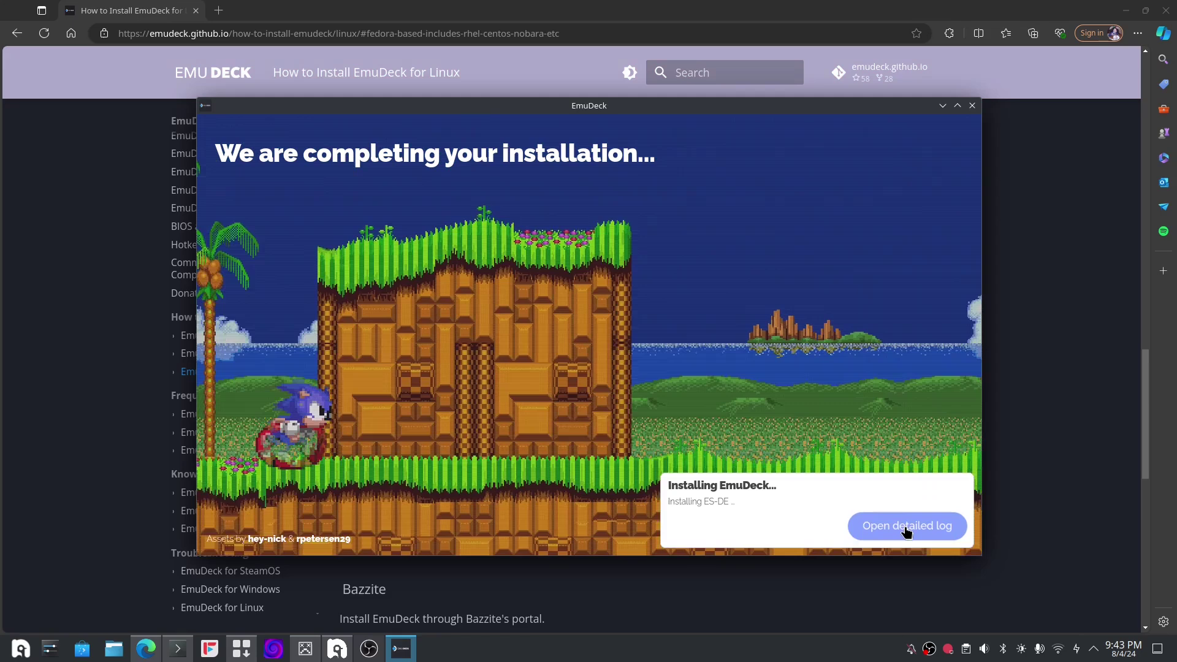
# Open the detailed installation log and drag its Konsole window down and to the right.
pyautogui.click(906, 527)
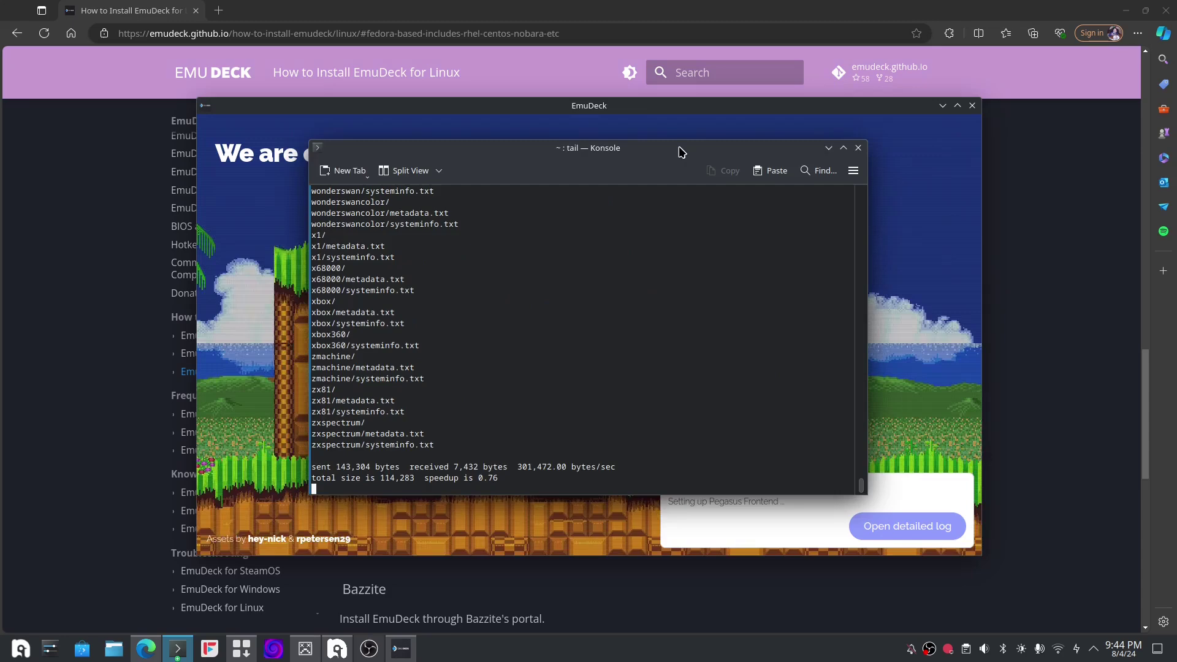
pyautogui.moveTo(677, 149); pyautogui.dragTo(719, 155)
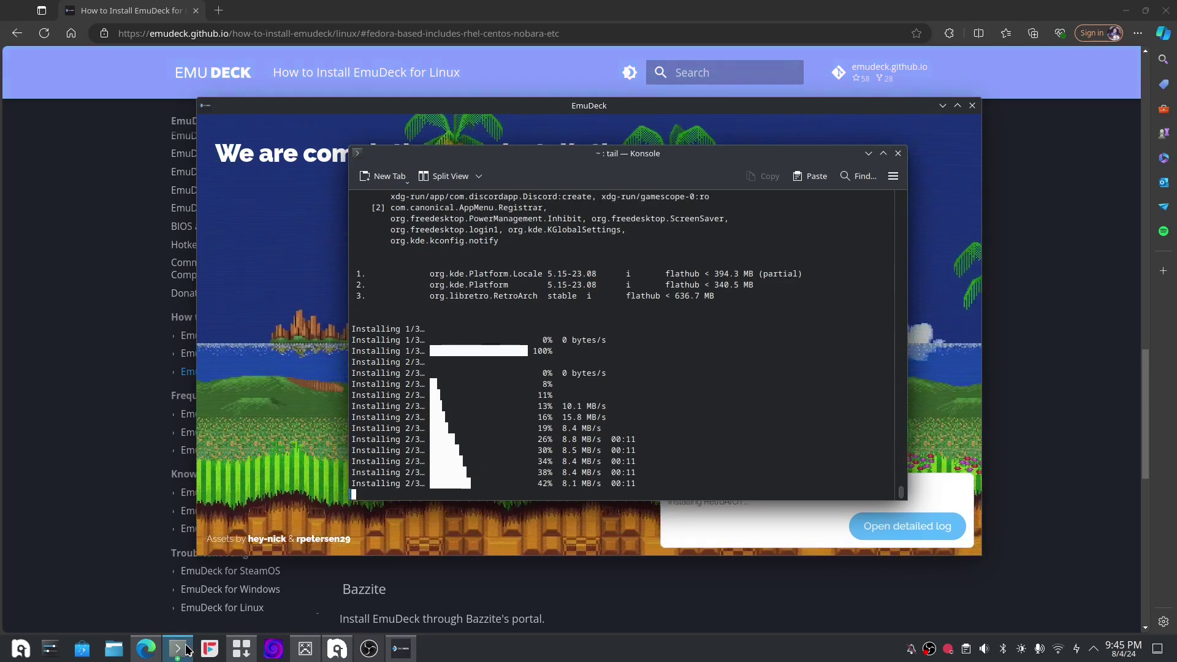
pyautogui.moveTo(187, 650)
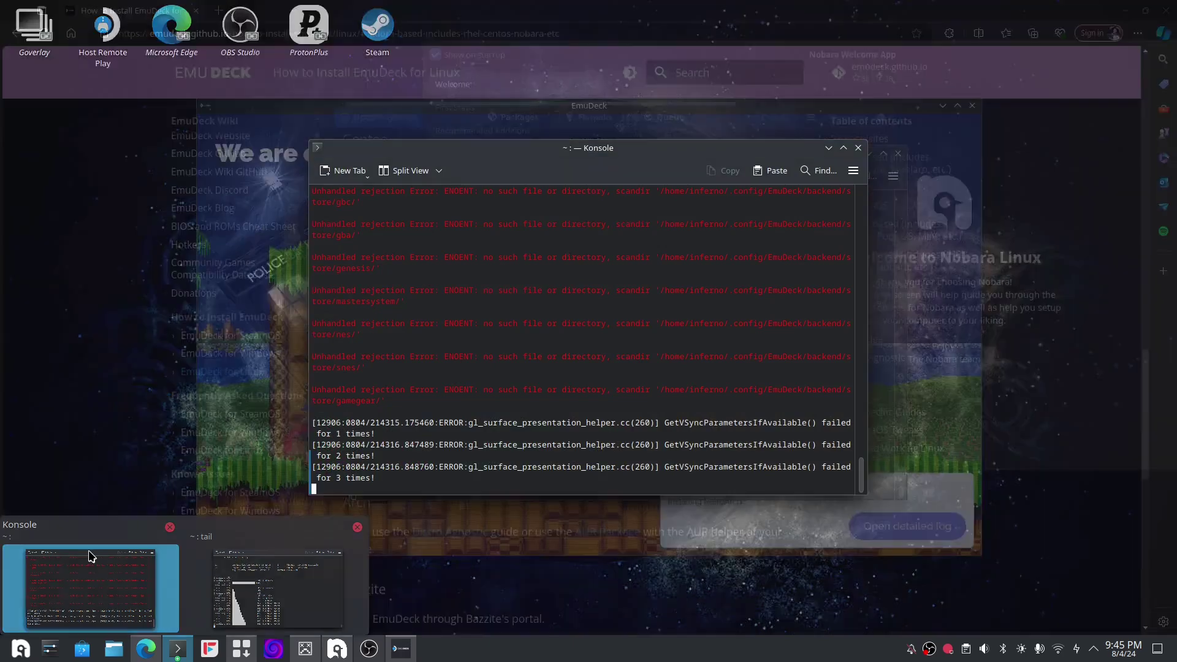
# Look over the ENOENT error terminal, then minimize it and OBS to show Manage your Emulators.
pyautogui.click(89, 546)
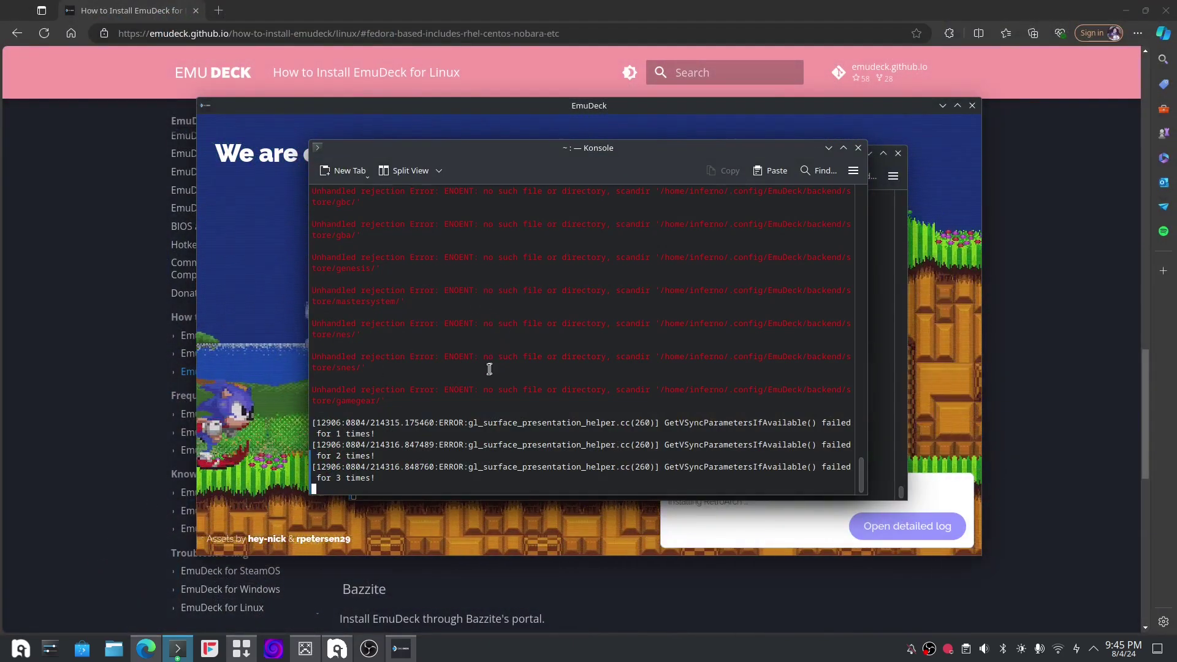
pyautogui.scroll(3, 514, 344)
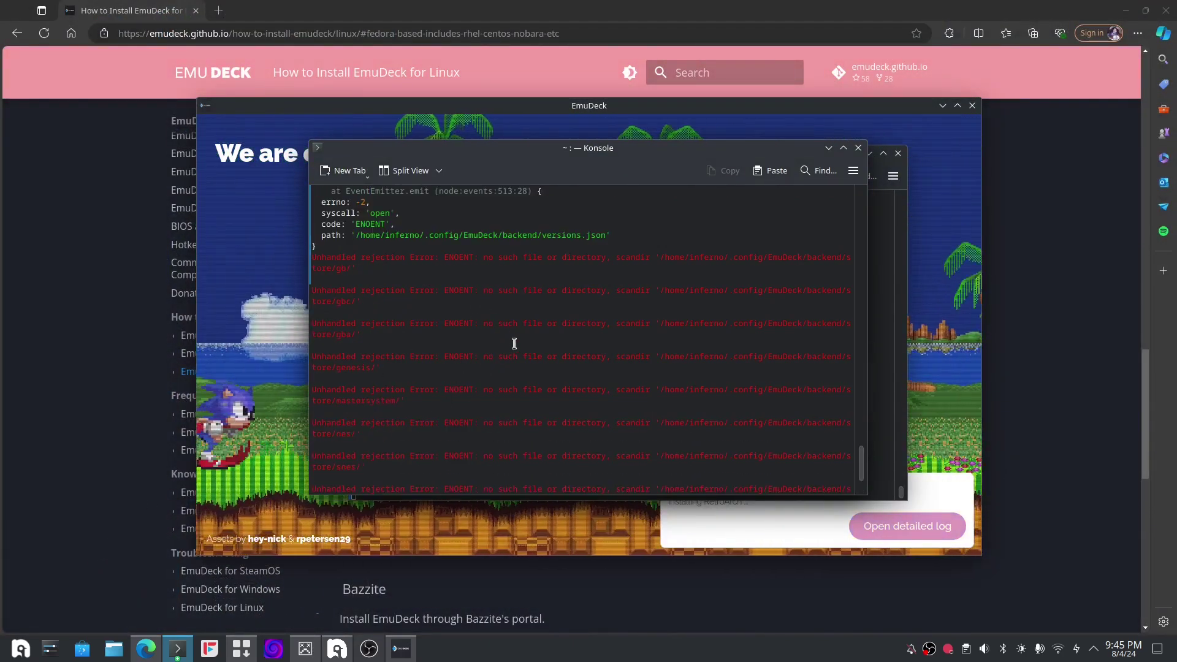
pyautogui.scroll(-3, 514, 344)
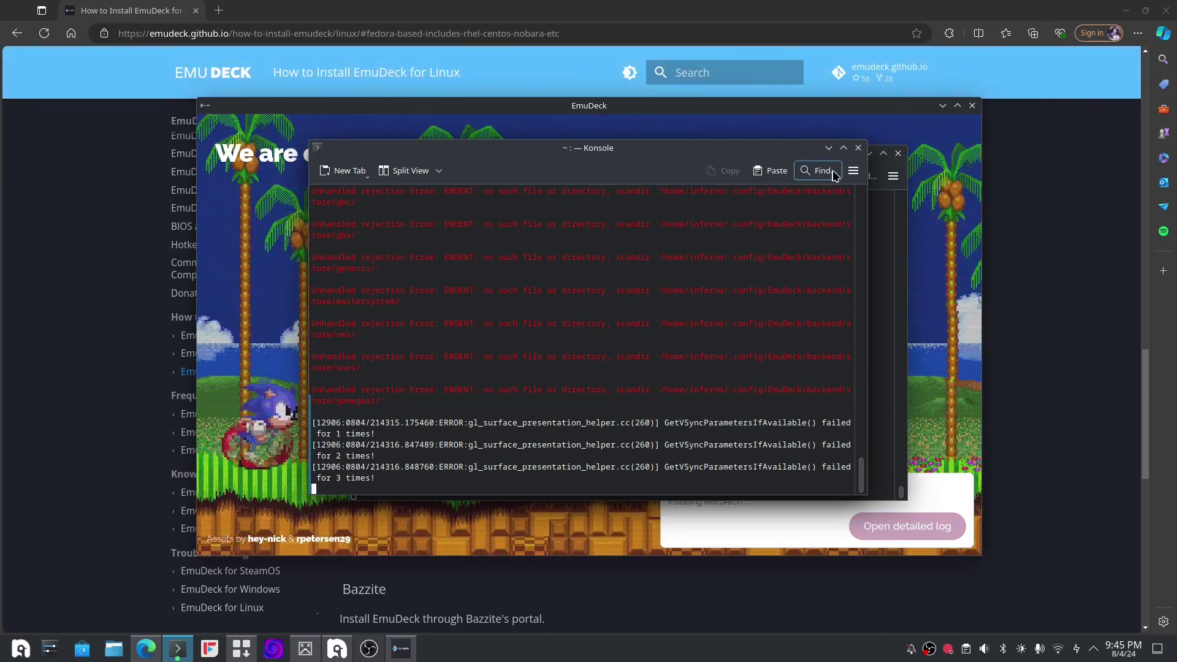
pyautogui.click(829, 148)
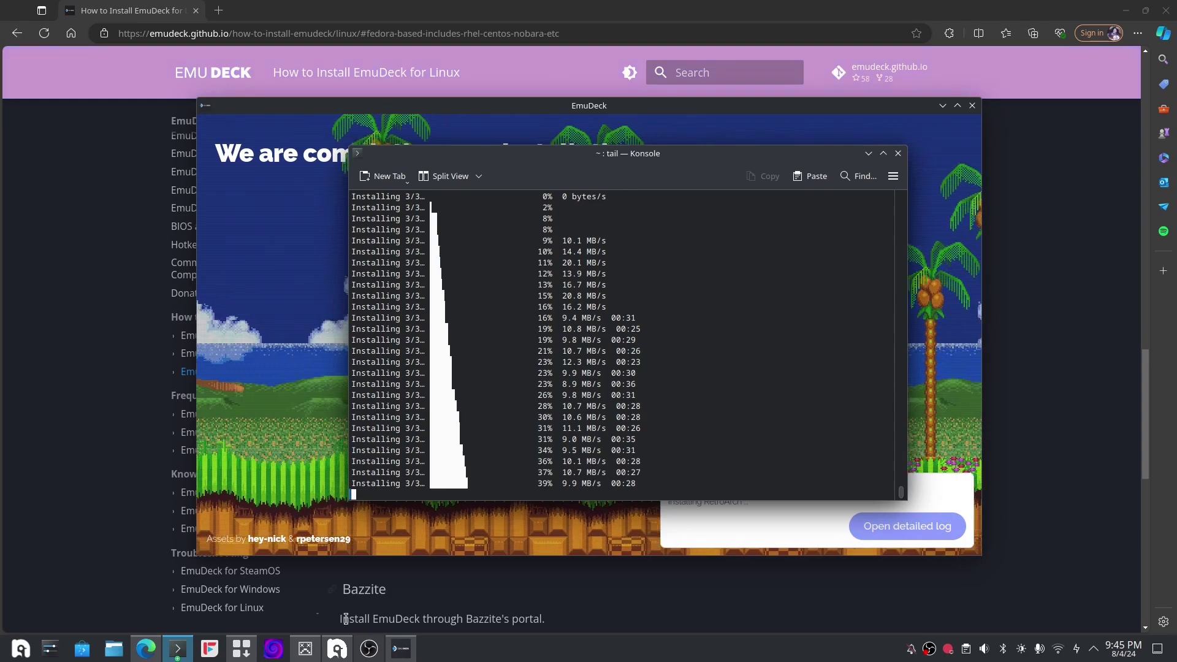
pyautogui.click(366, 651)
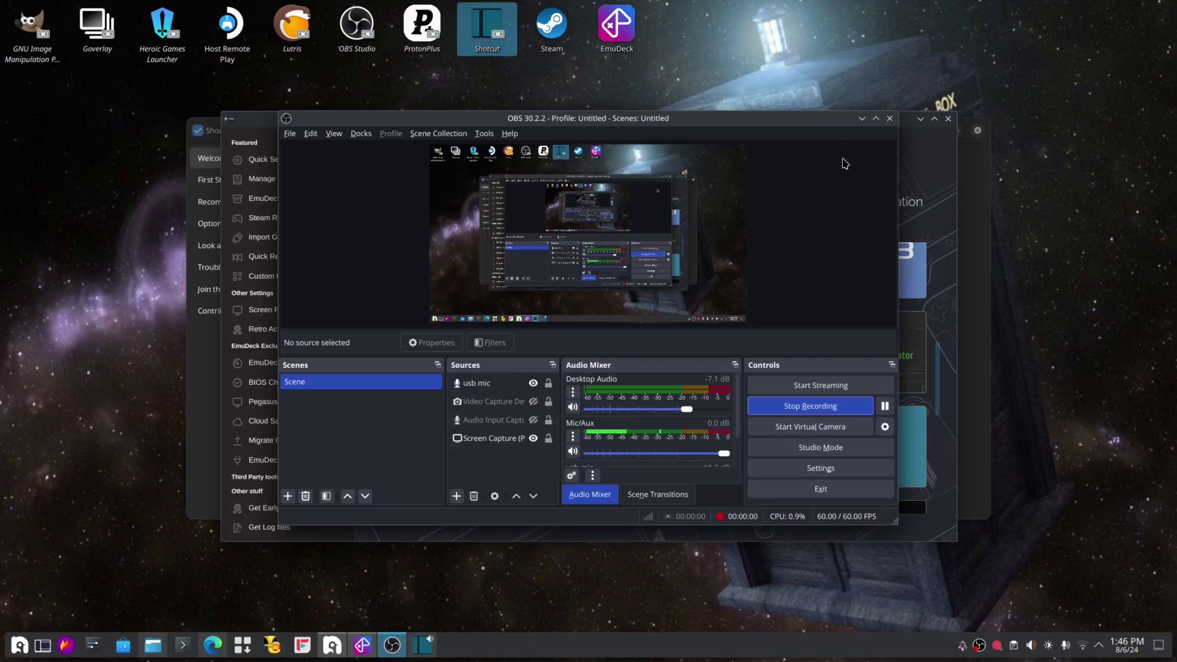
pyautogui.click(861, 119)
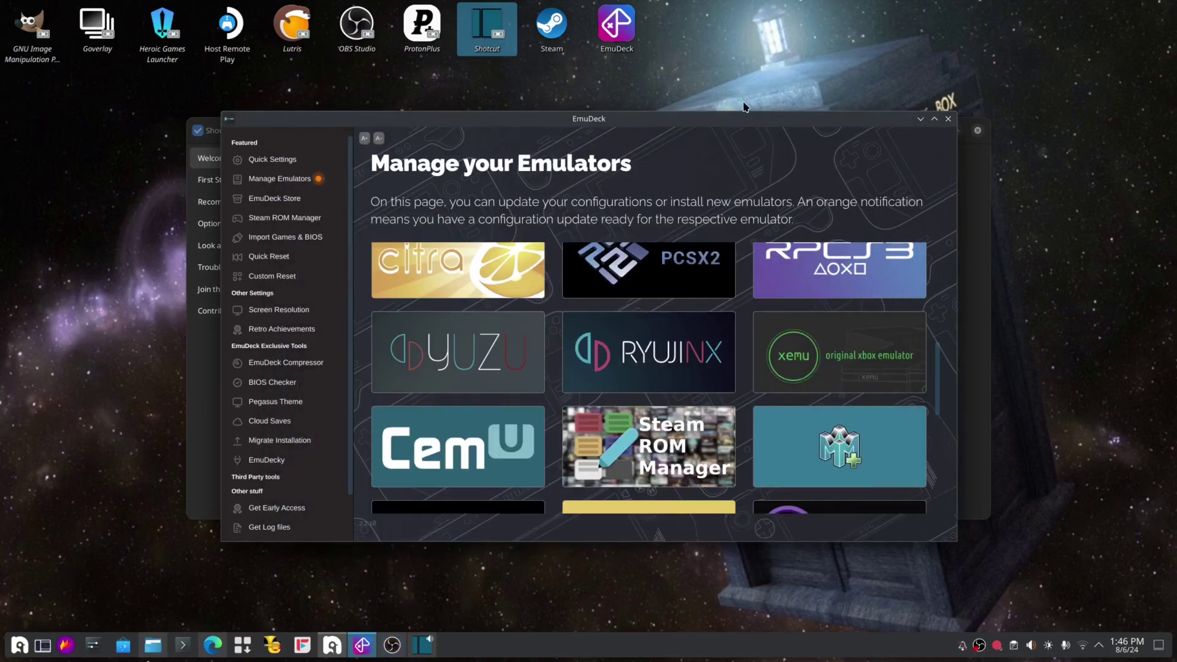
pyautogui.scroll(5, 637, 320)
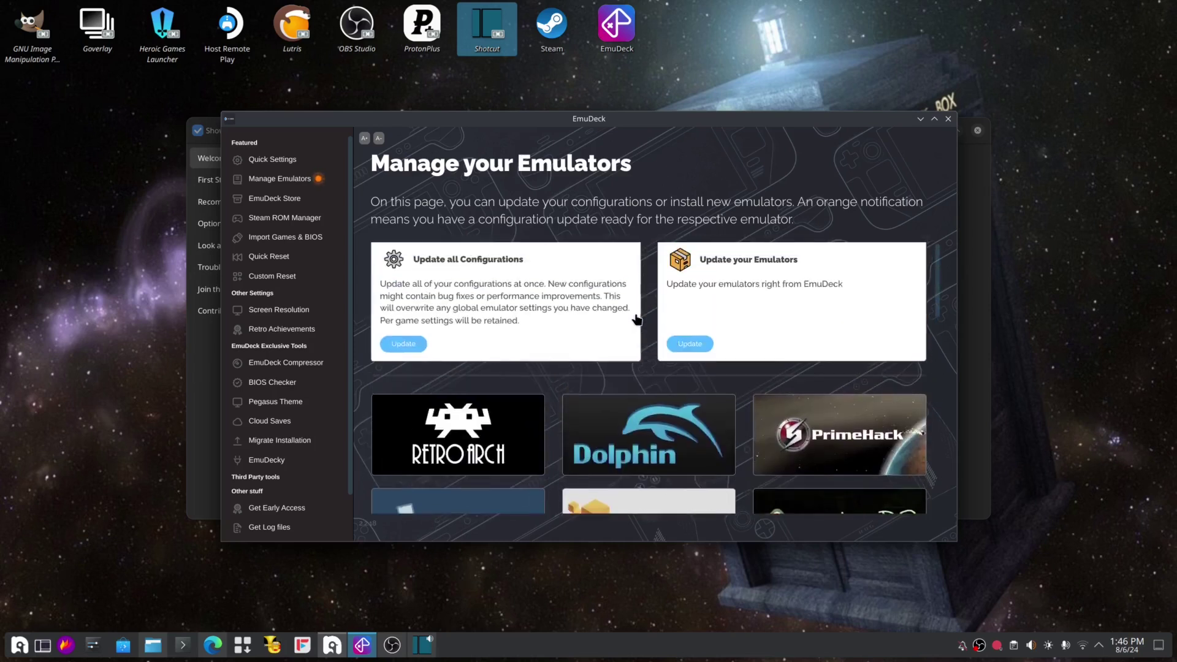
pyautogui.scroll(-1, 638, 320)
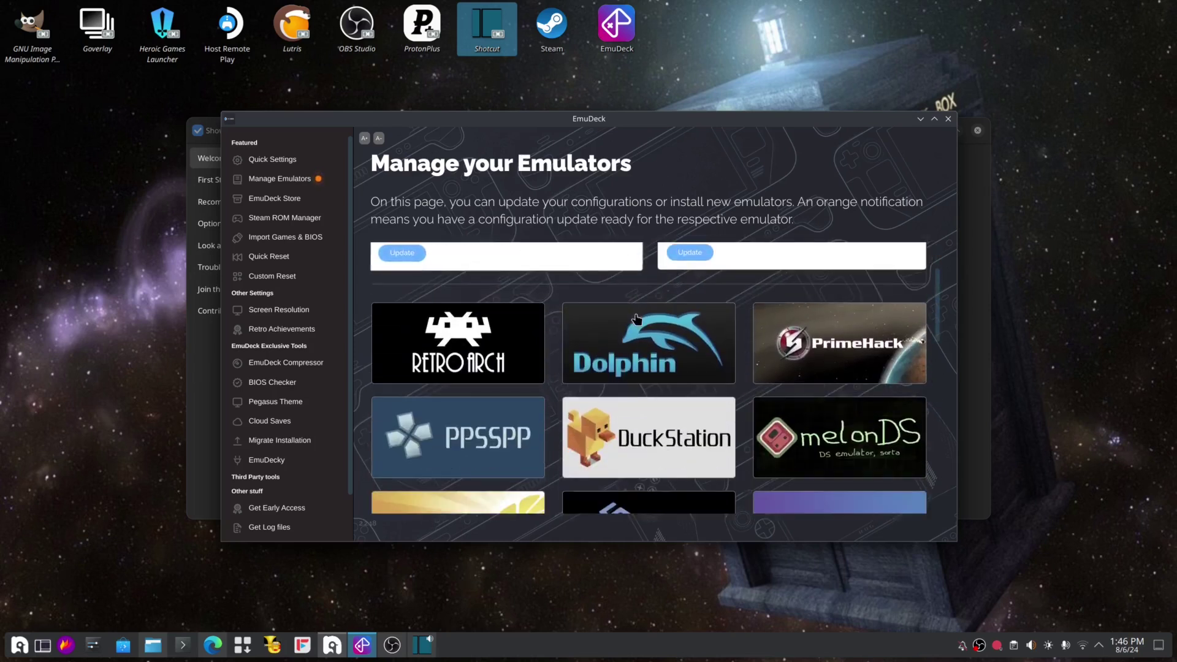
pyautogui.click(491, 341)
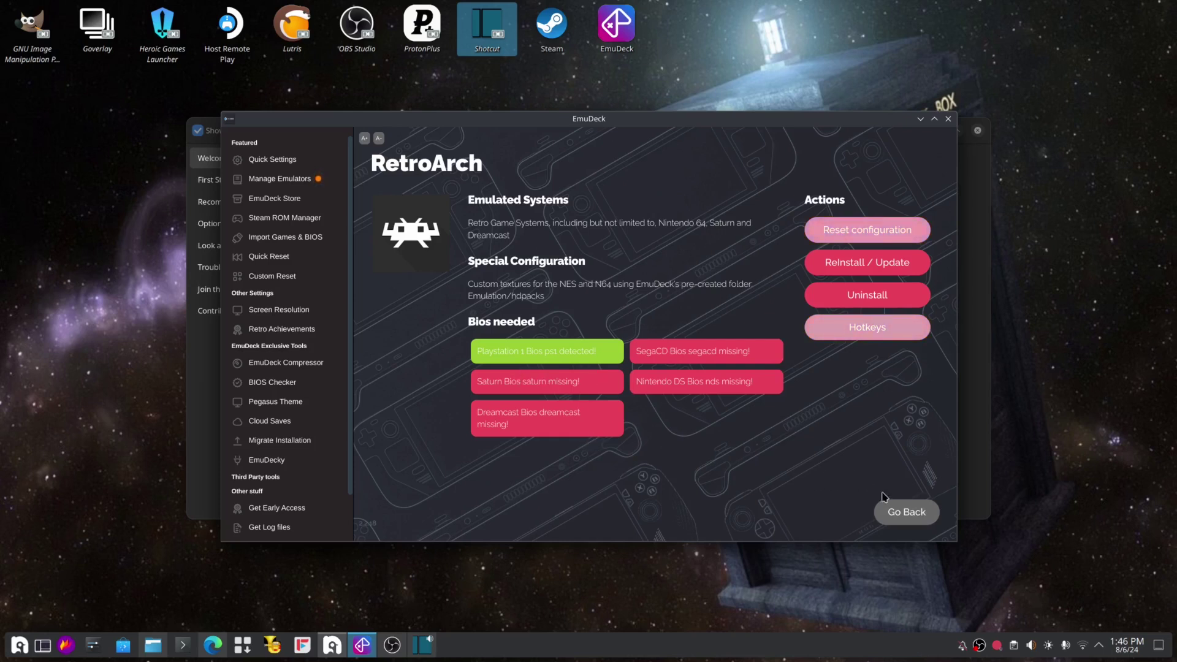
pyautogui.click(899, 518)
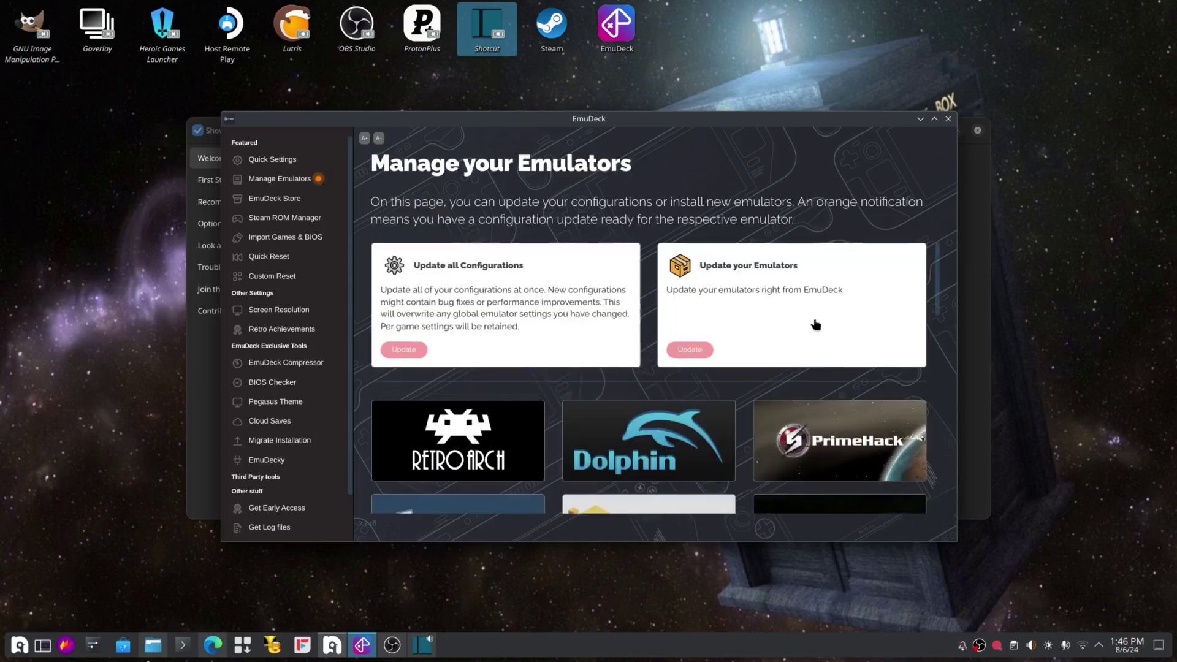
pyautogui.scroll(-3, 718, 308)
pyautogui.scroll(-3, 717, 308)
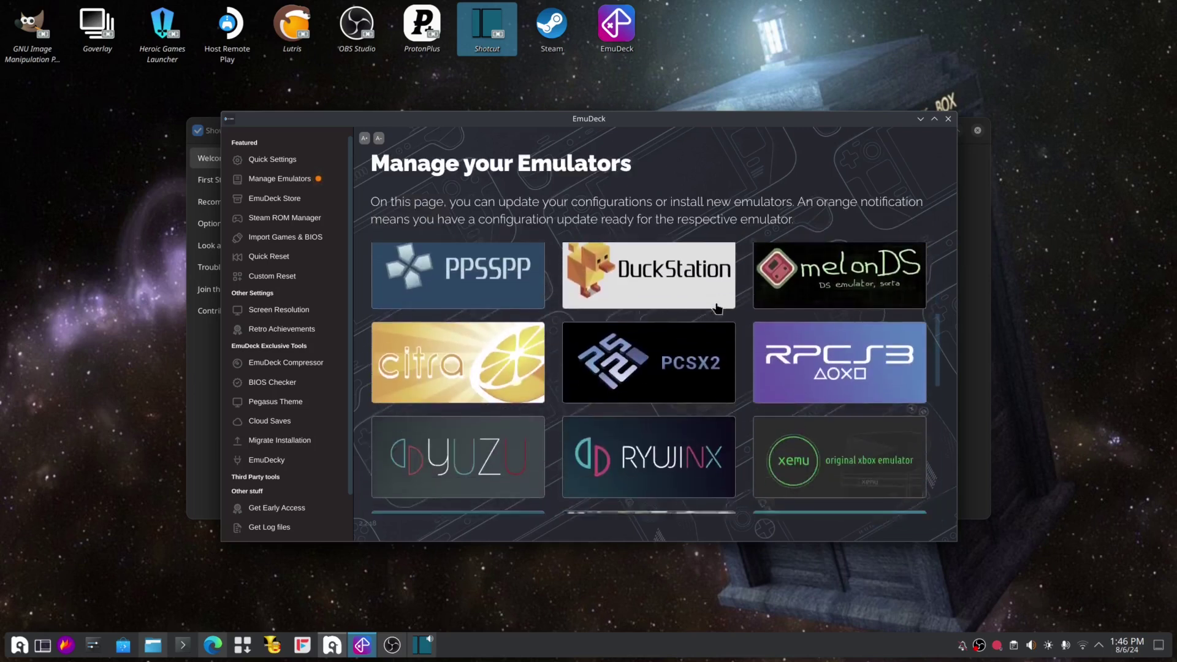
pyautogui.click(690, 362)
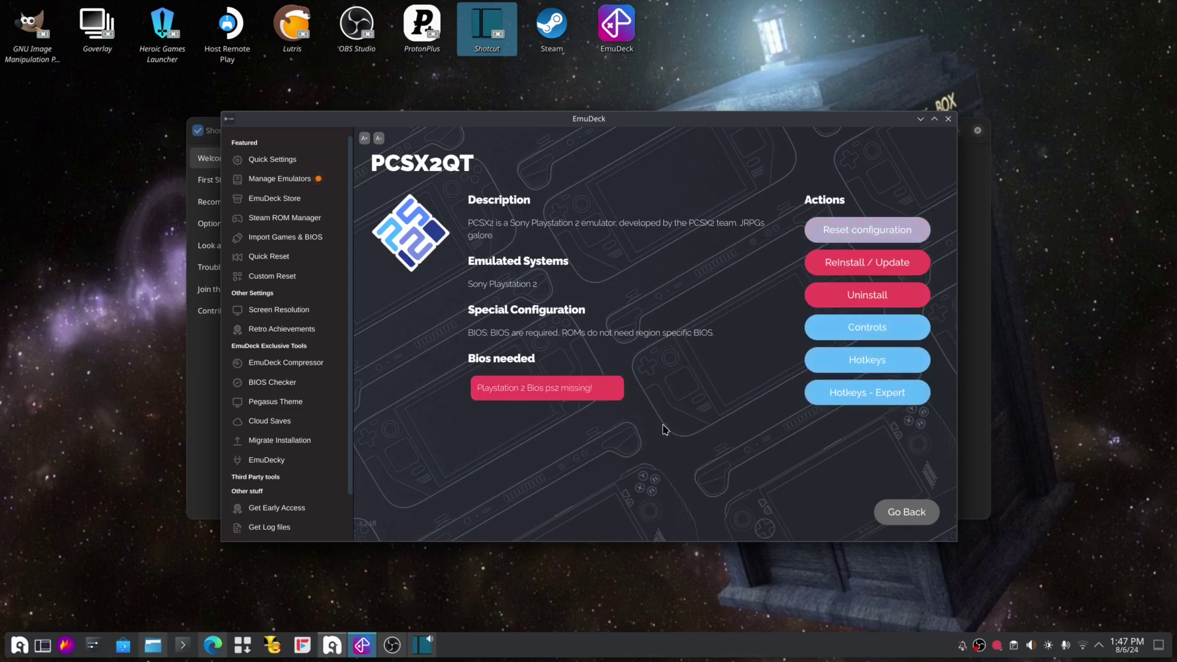
pyautogui.click(899, 516)
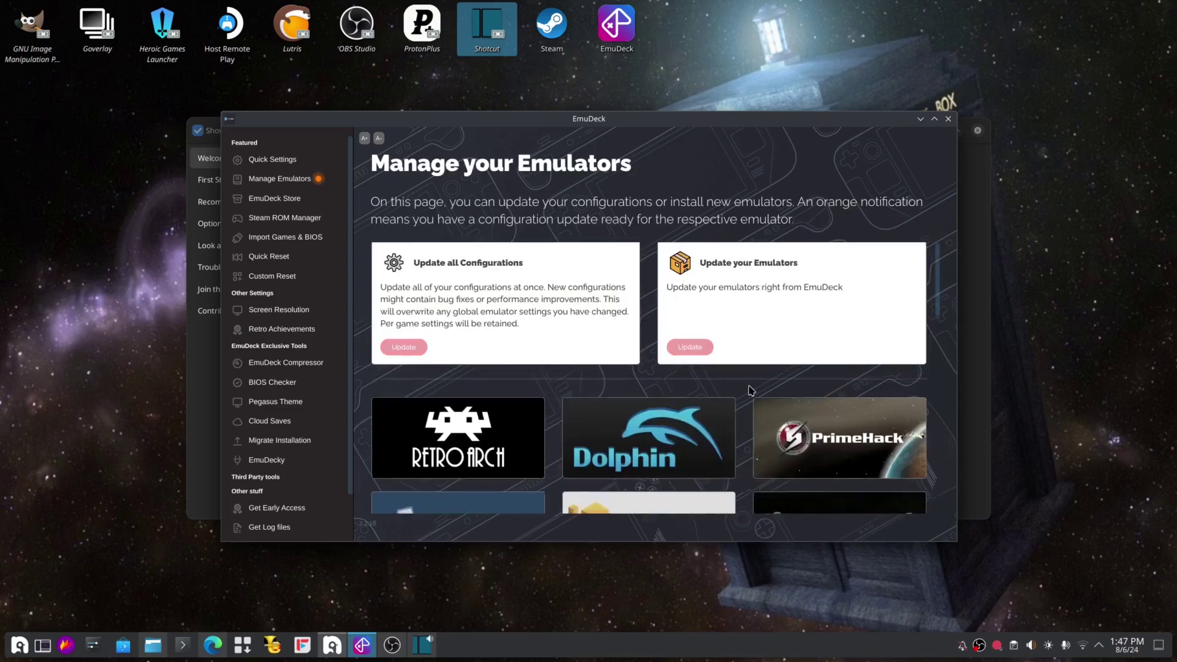
pyautogui.scroll(-5, 749, 388)
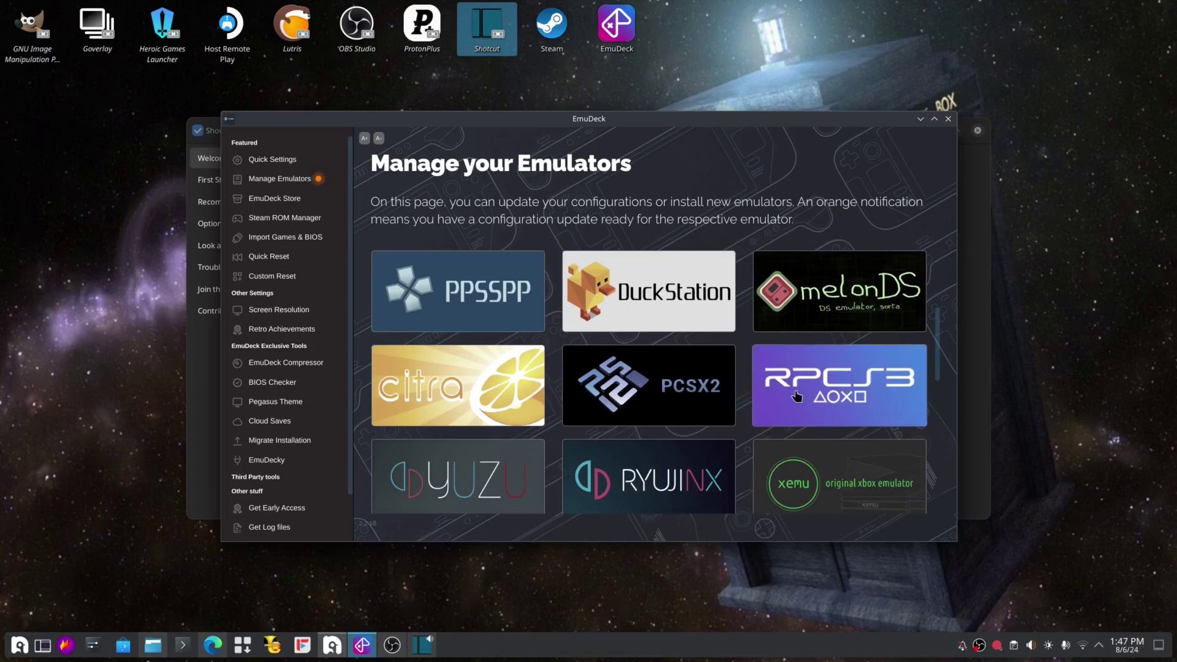
pyautogui.scroll(-2, 797, 396)
pyautogui.scroll(-3, 772, 392)
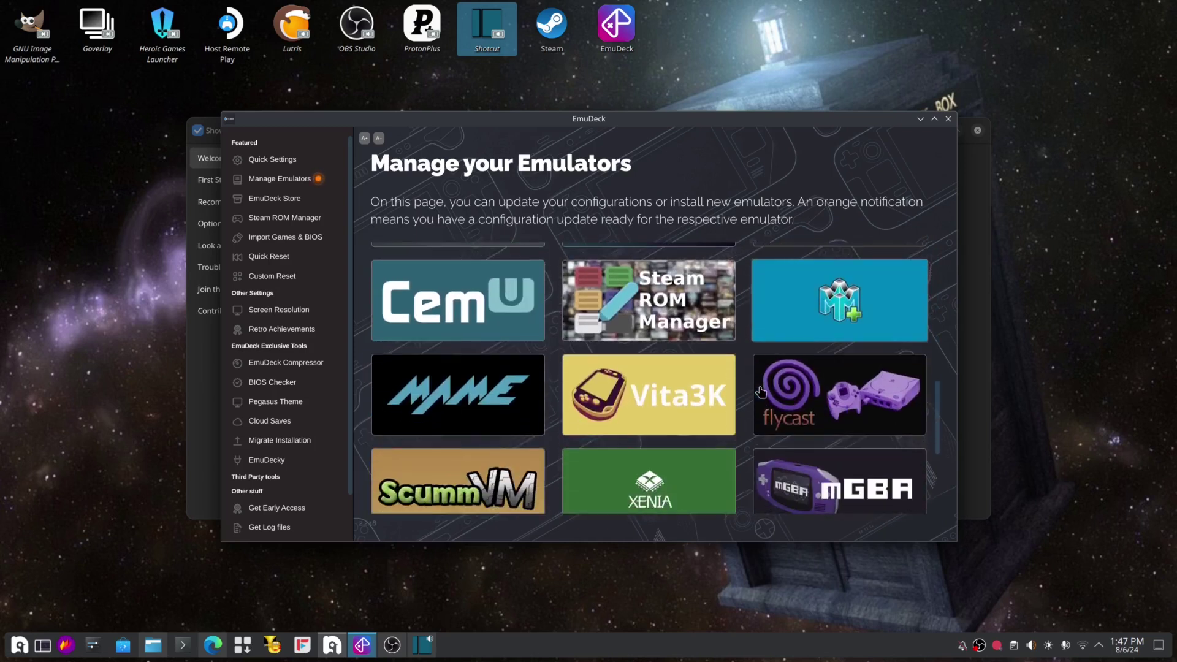
pyautogui.scroll(5, 779, 390)
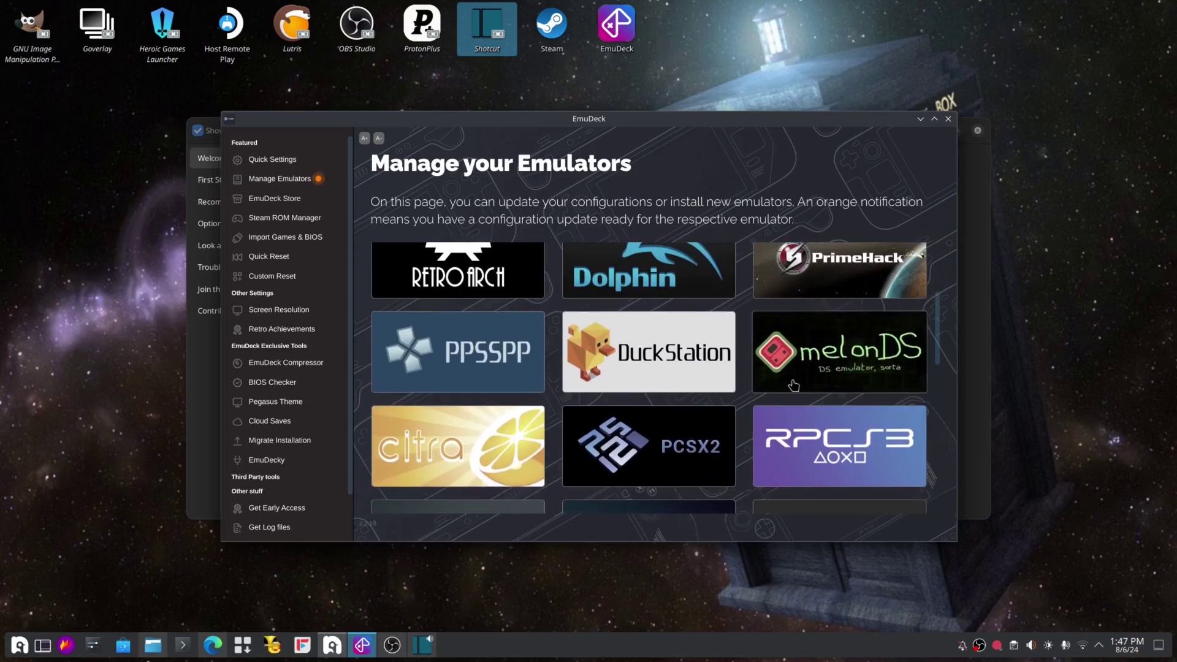
pyautogui.click(491, 367)
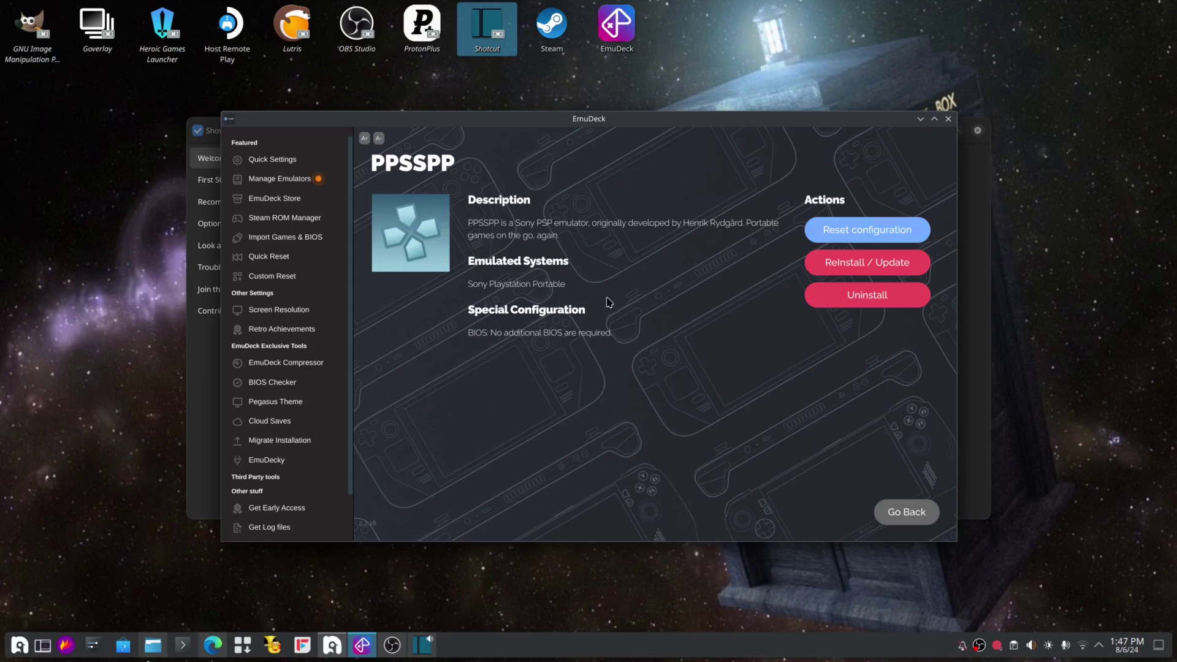
pyautogui.click(907, 512)
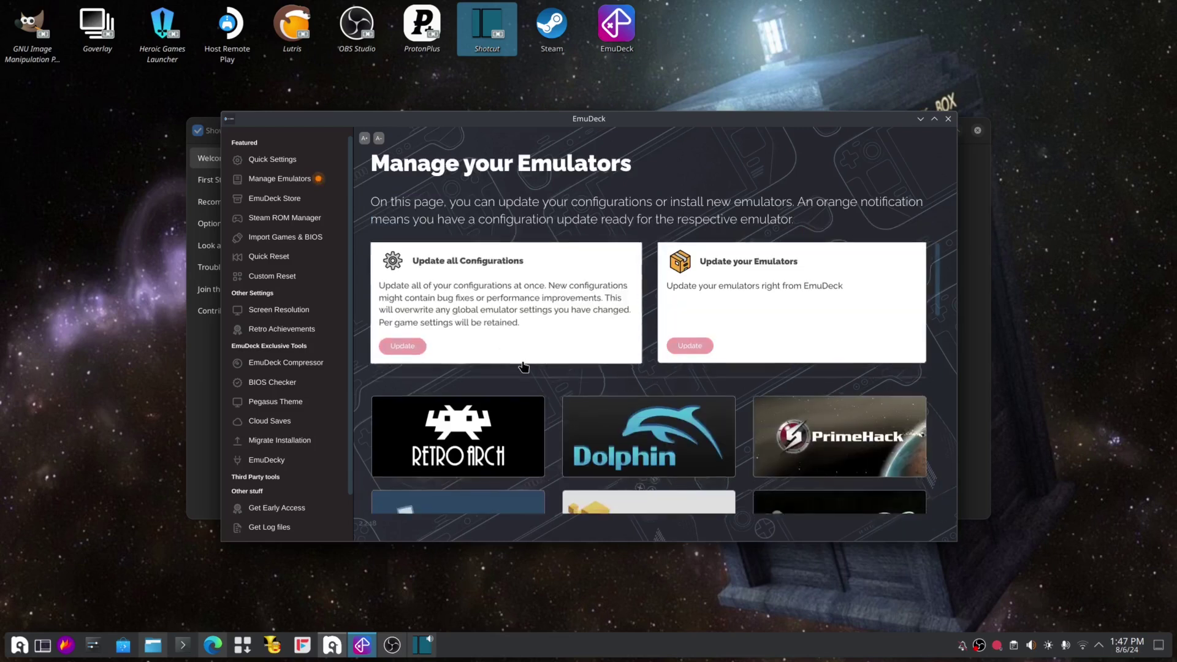
pyautogui.scroll(-5, 521, 368)
pyautogui.scroll(-1, 523, 367)
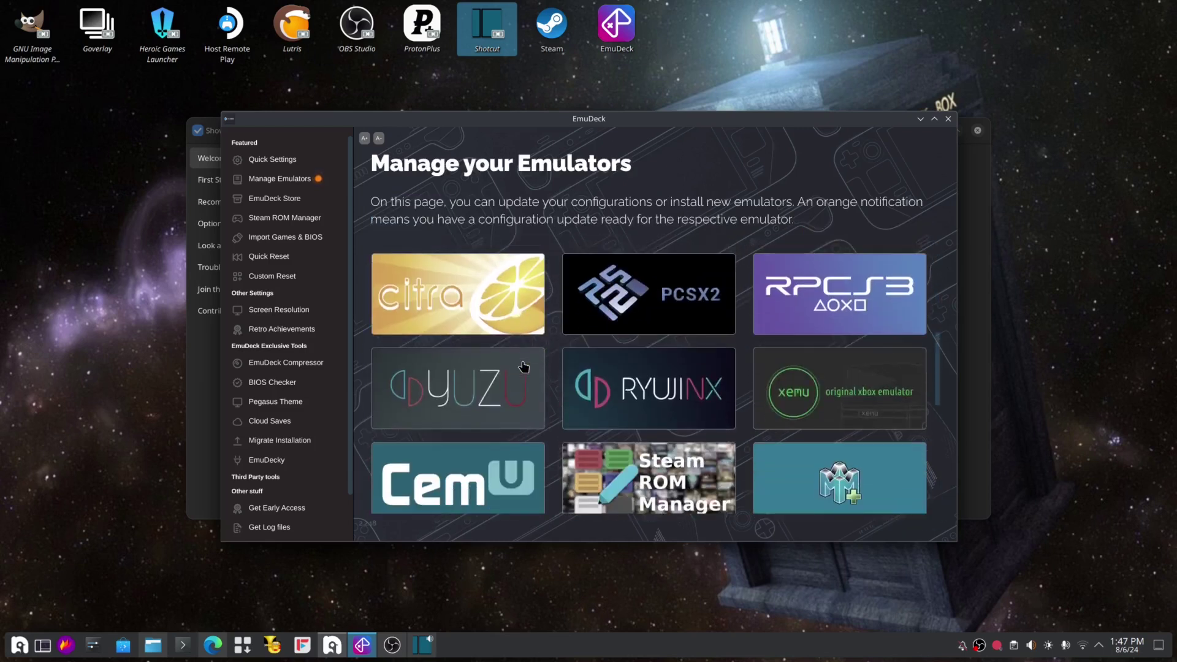
pyautogui.click(453, 291)
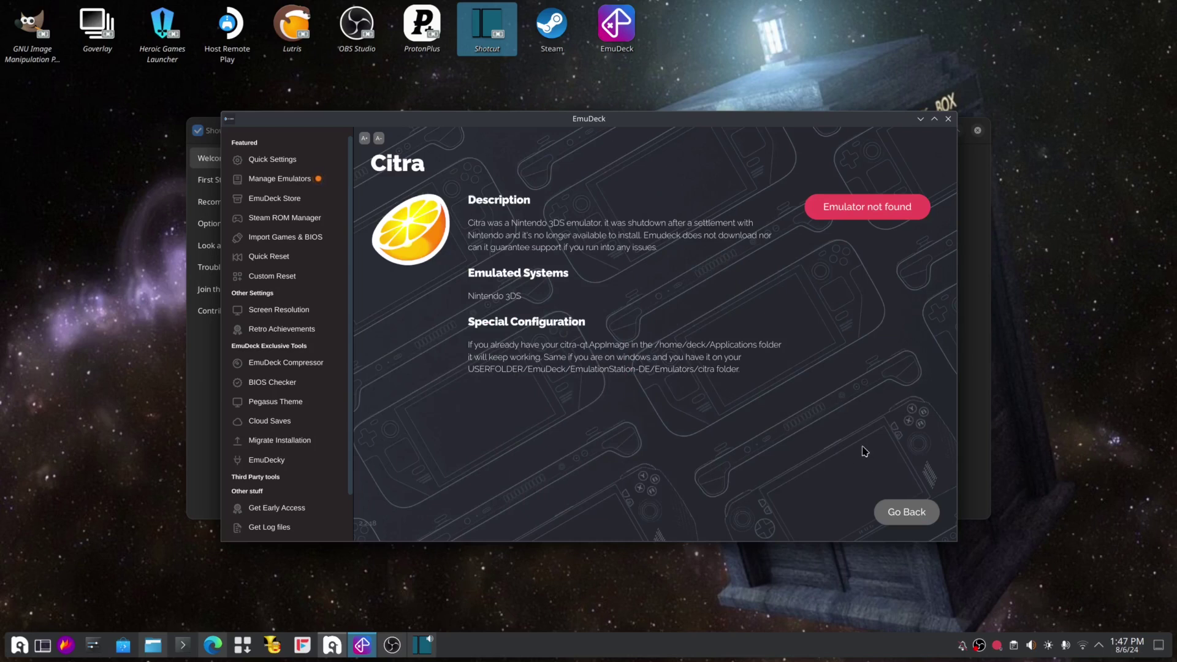
pyautogui.click(928, 512)
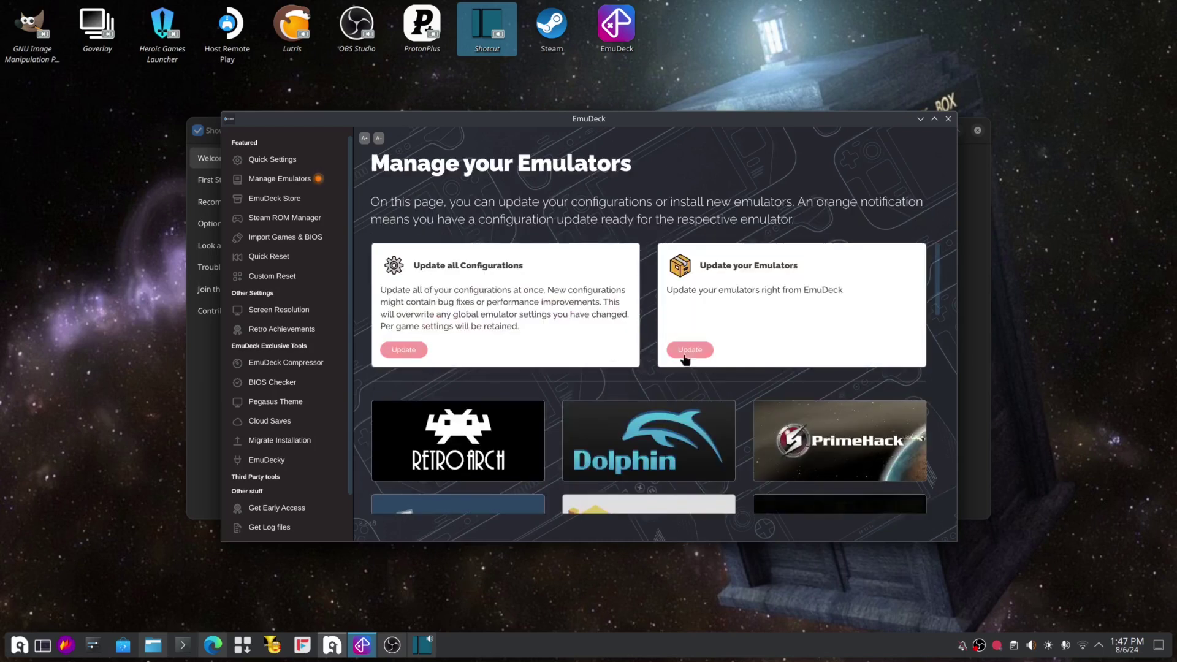
pyautogui.scroll(-5, 491, 366)
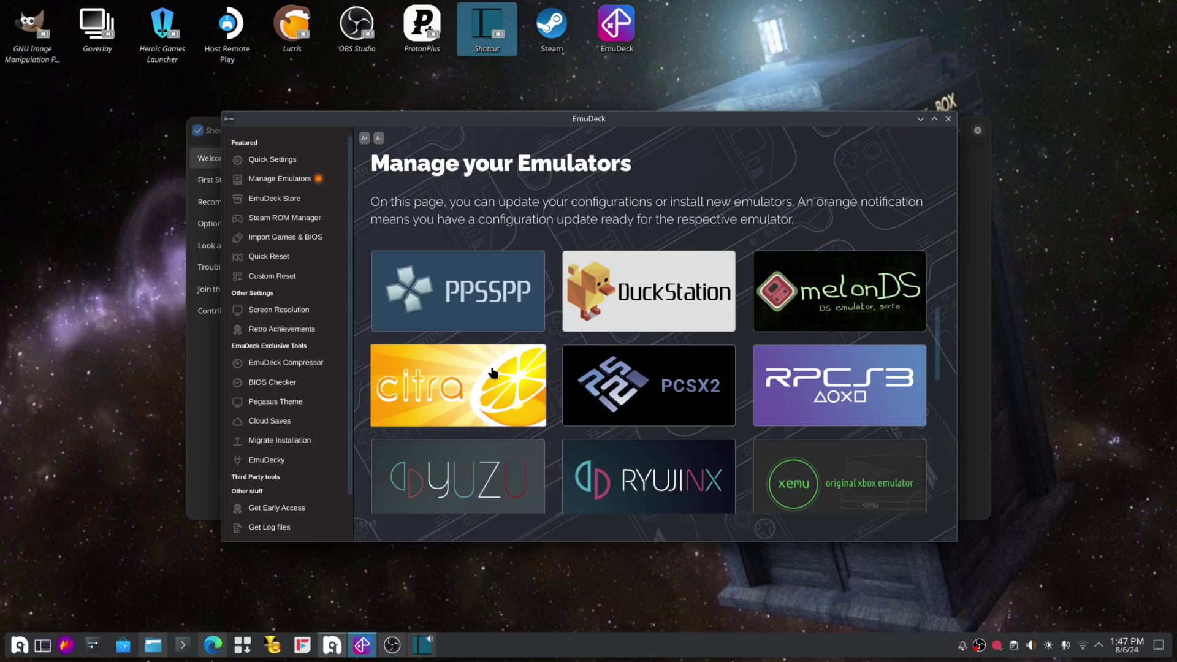
pyautogui.scroll(-2, 492, 372)
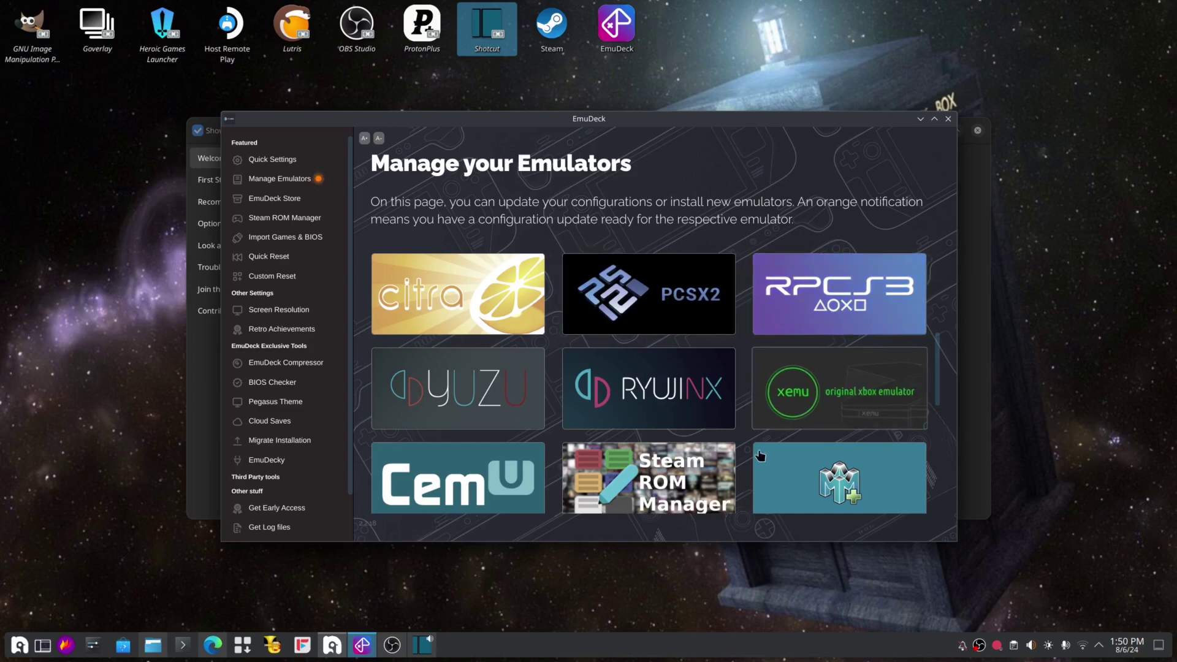
pyautogui.scroll(-2, 671, 484)
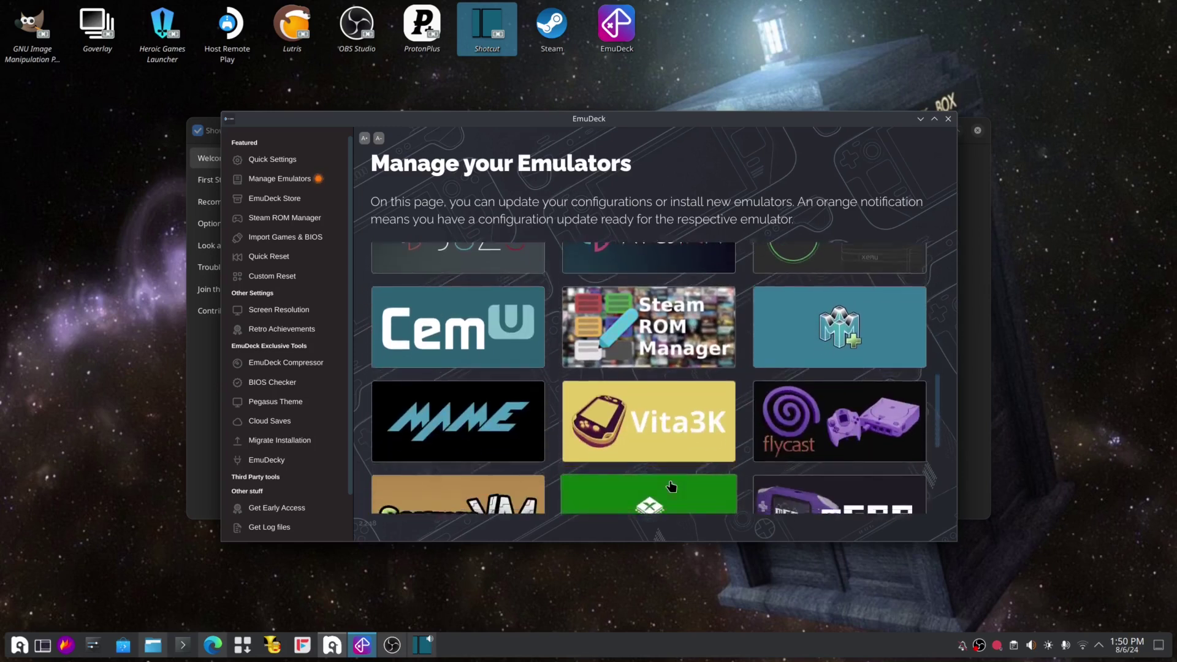
pyautogui.scroll(-3, 671, 484)
pyautogui.scroll(2, 672, 484)
pyautogui.scroll(3, 671, 485)
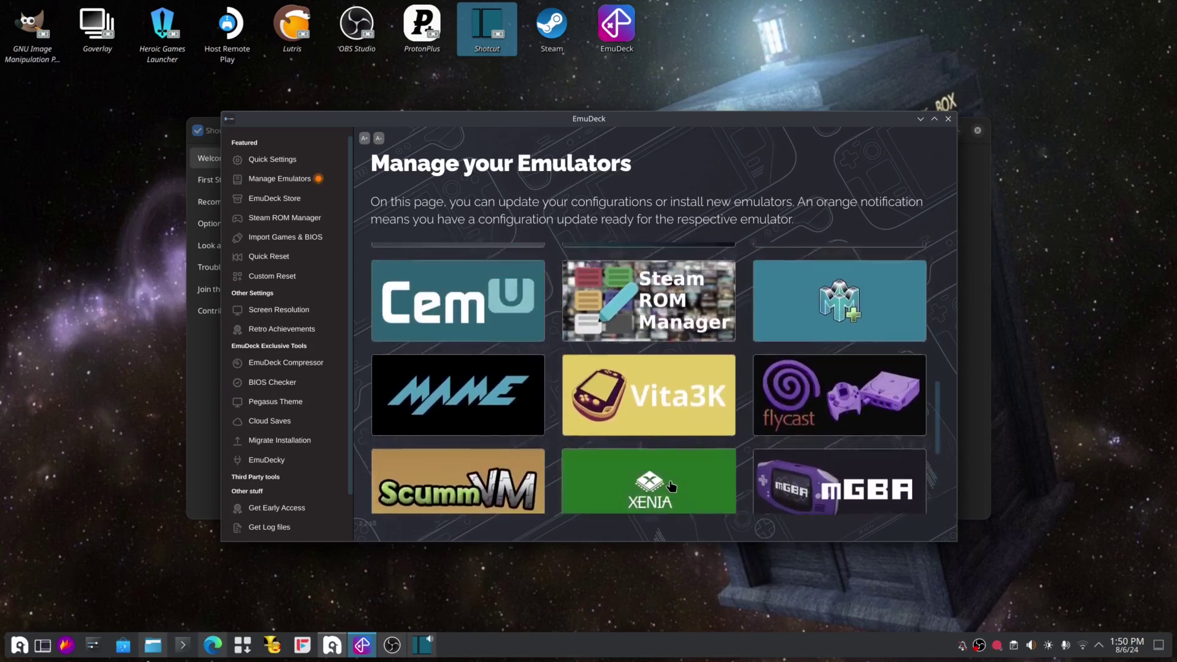
pyautogui.scroll(1, 490, 362)
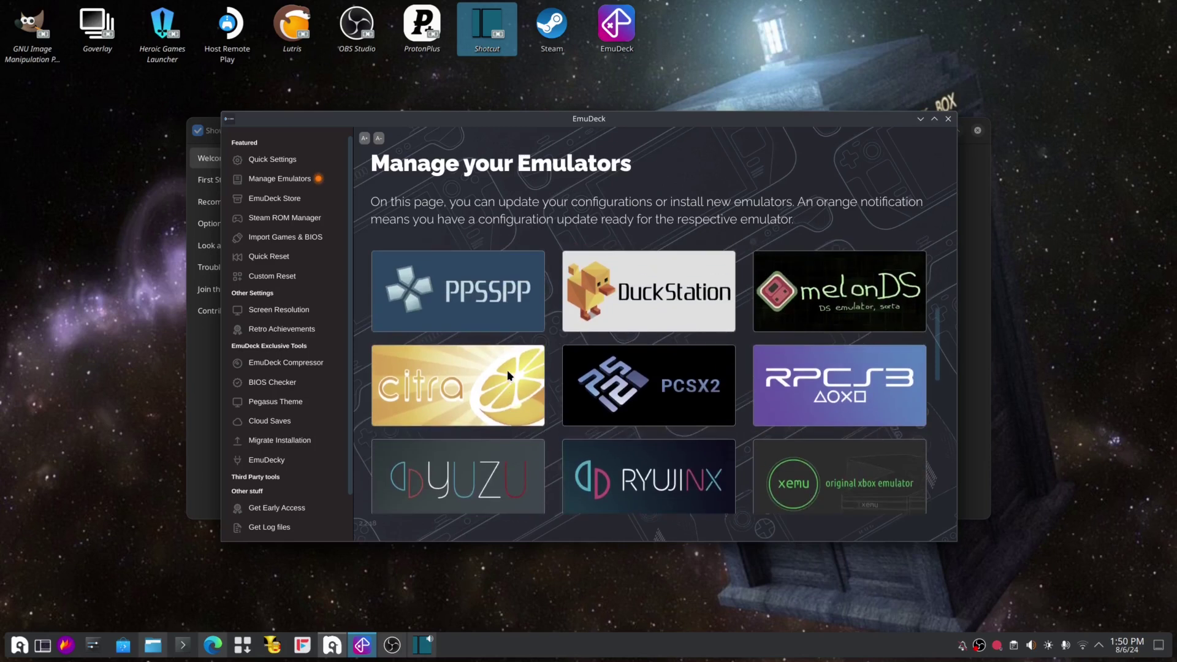
pyautogui.click(497, 322)
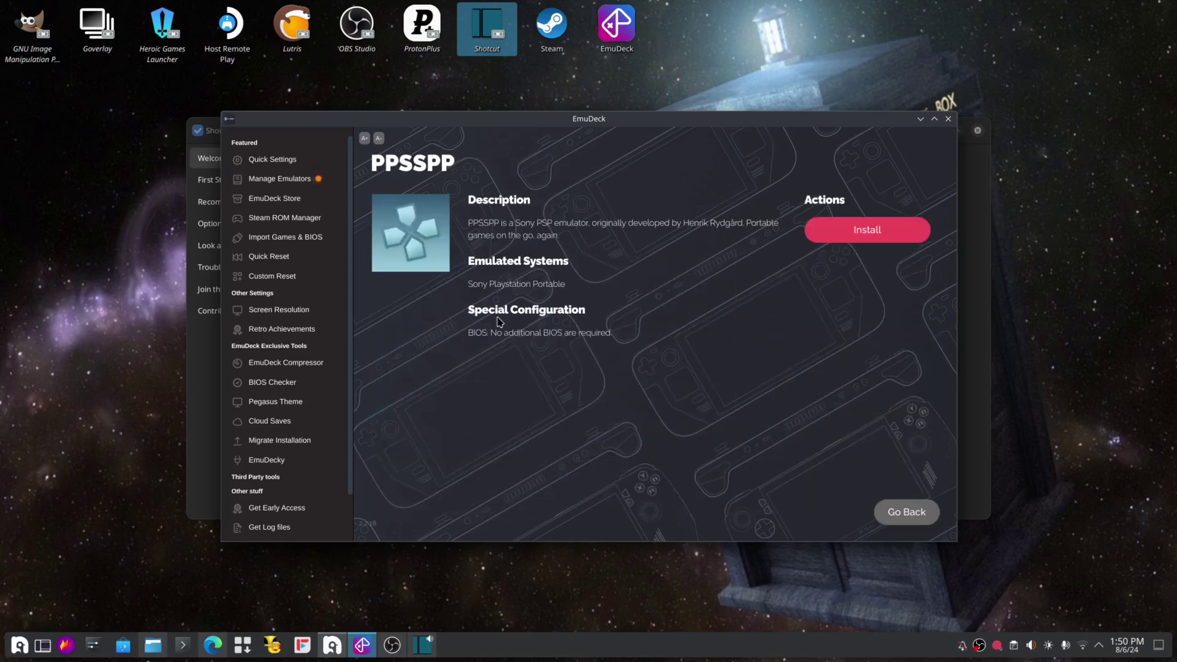
pyautogui.click(912, 514)
pyautogui.scroll(-1, 627, 395)
pyautogui.scroll(-1, 627, 394)
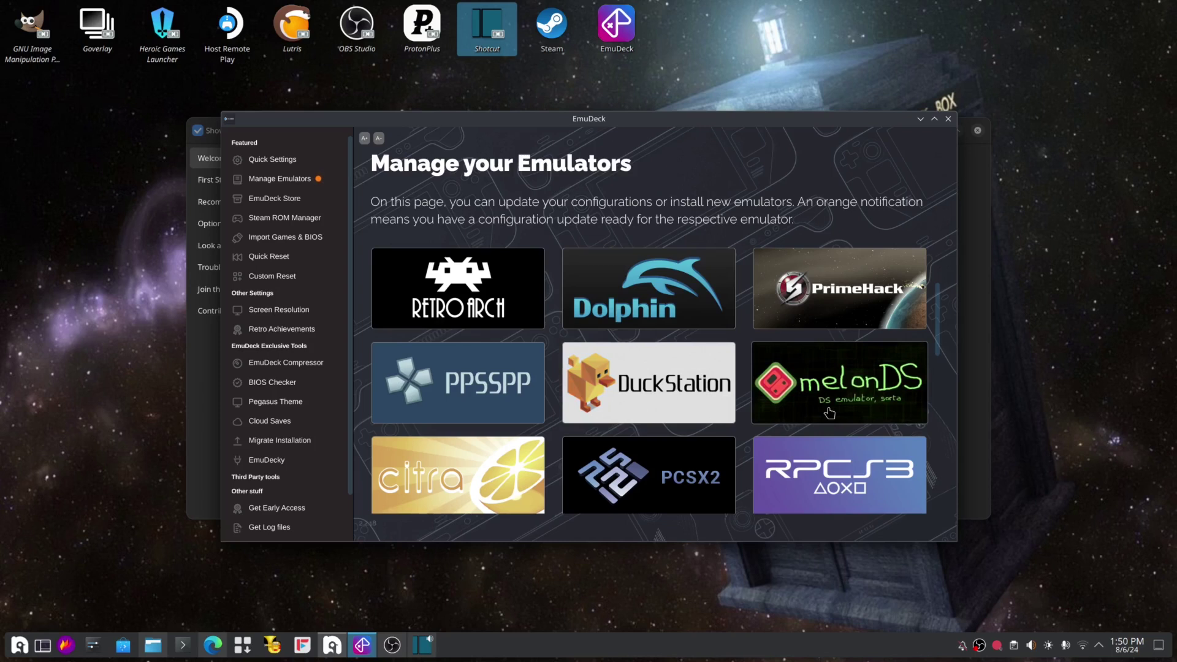
pyautogui.scroll(-2, 822, 394)
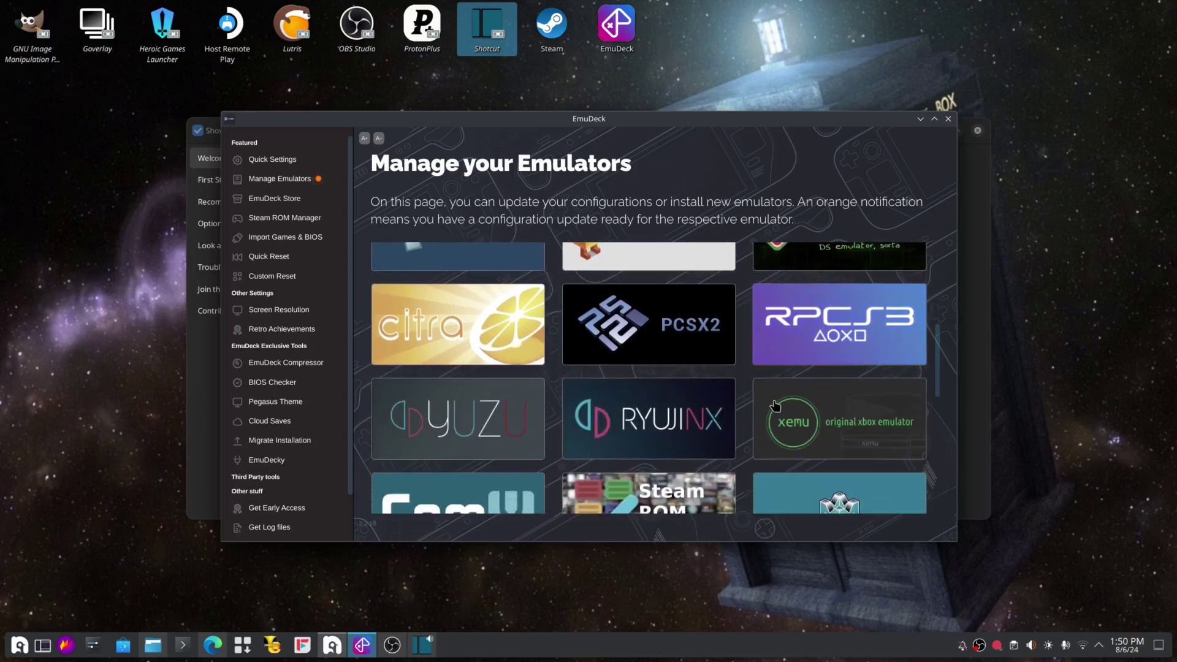
pyautogui.scroll(-1, 808, 369)
pyautogui.scroll(-2, 808, 370)
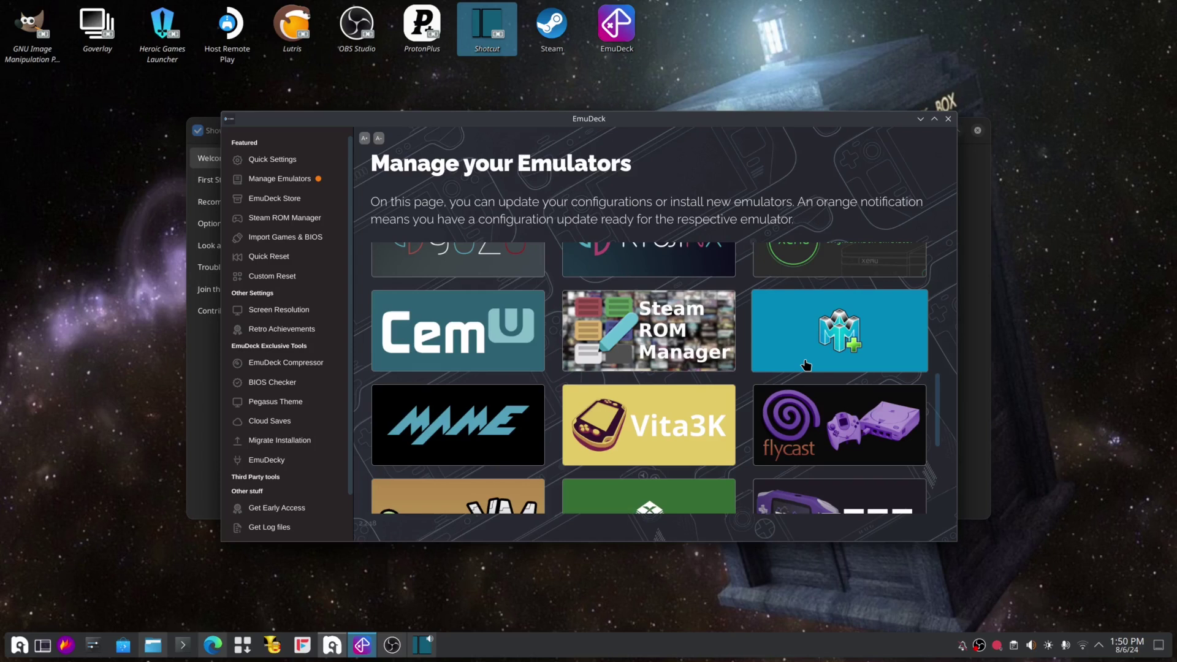
pyautogui.scroll(-5, 806, 365)
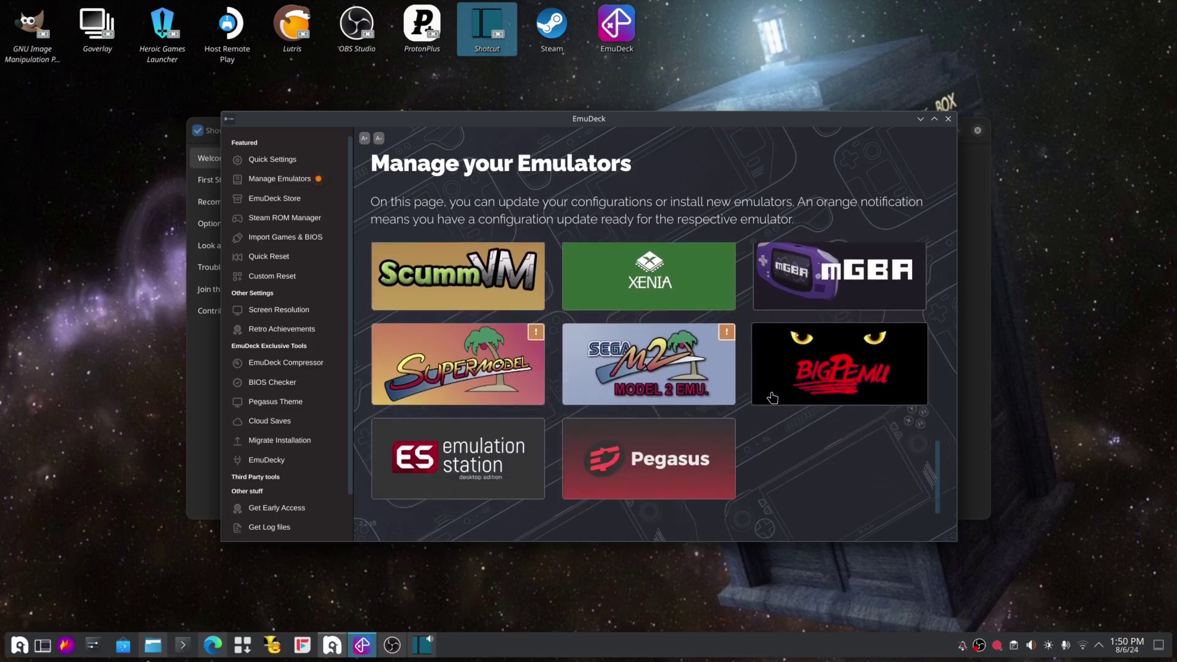
pyautogui.scroll(2, 692, 497)
pyautogui.scroll(10, 692, 497)
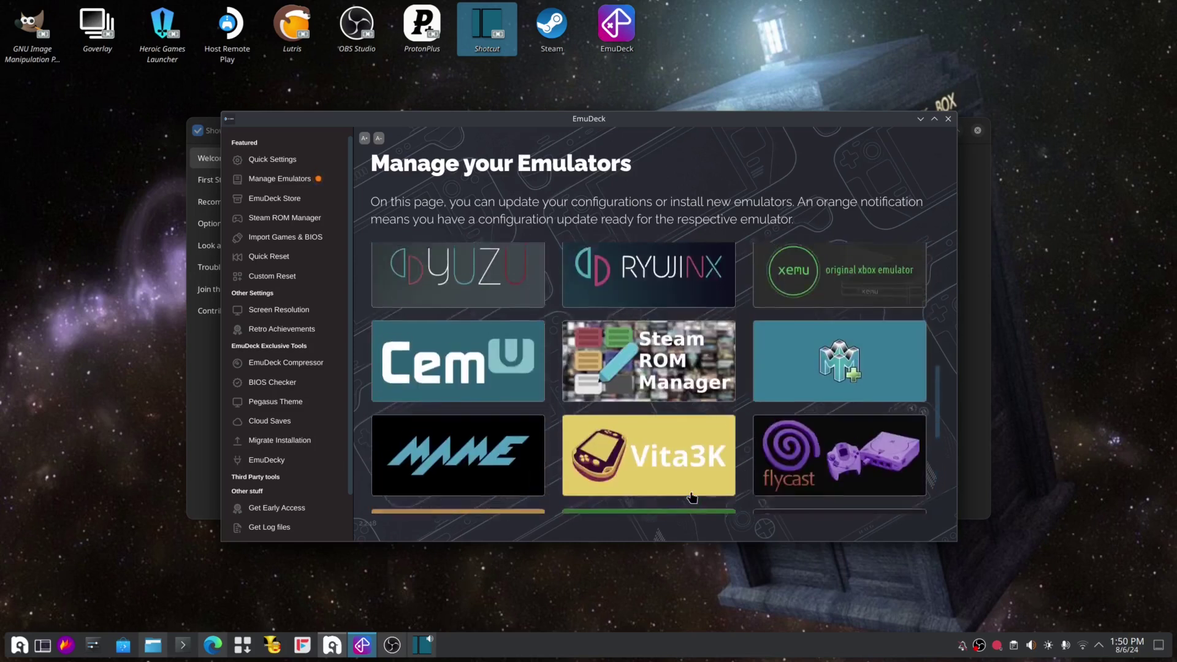
pyautogui.scroll(-4, 692, 491)
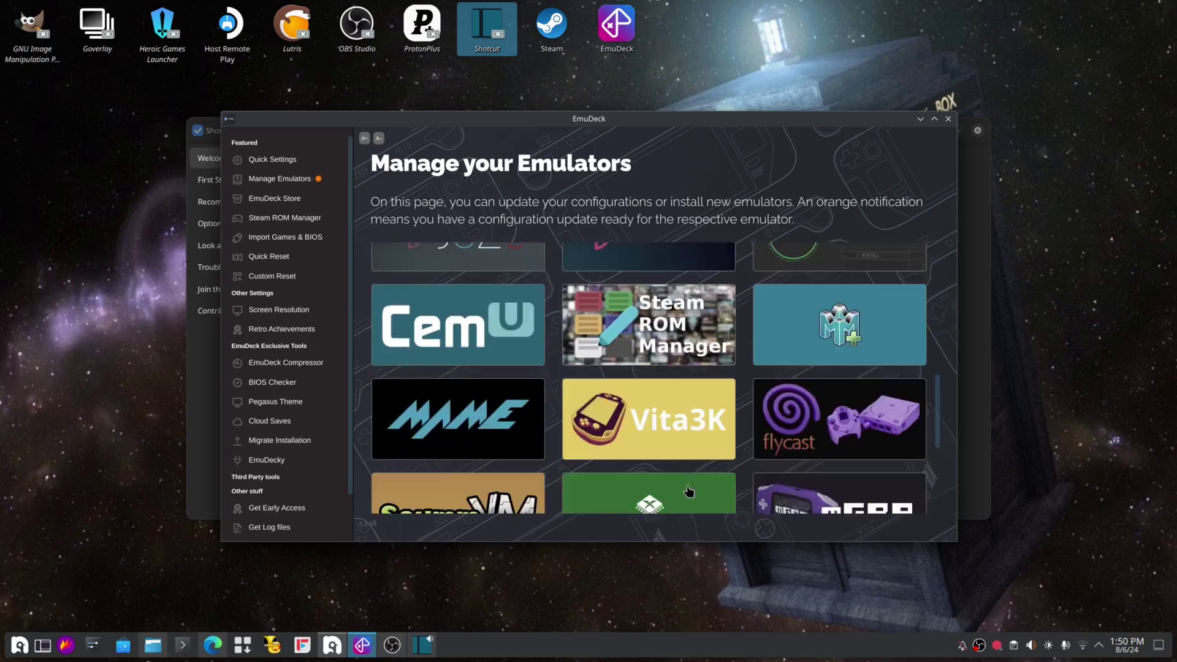
pyautogui.scroll(8, 504, 489)
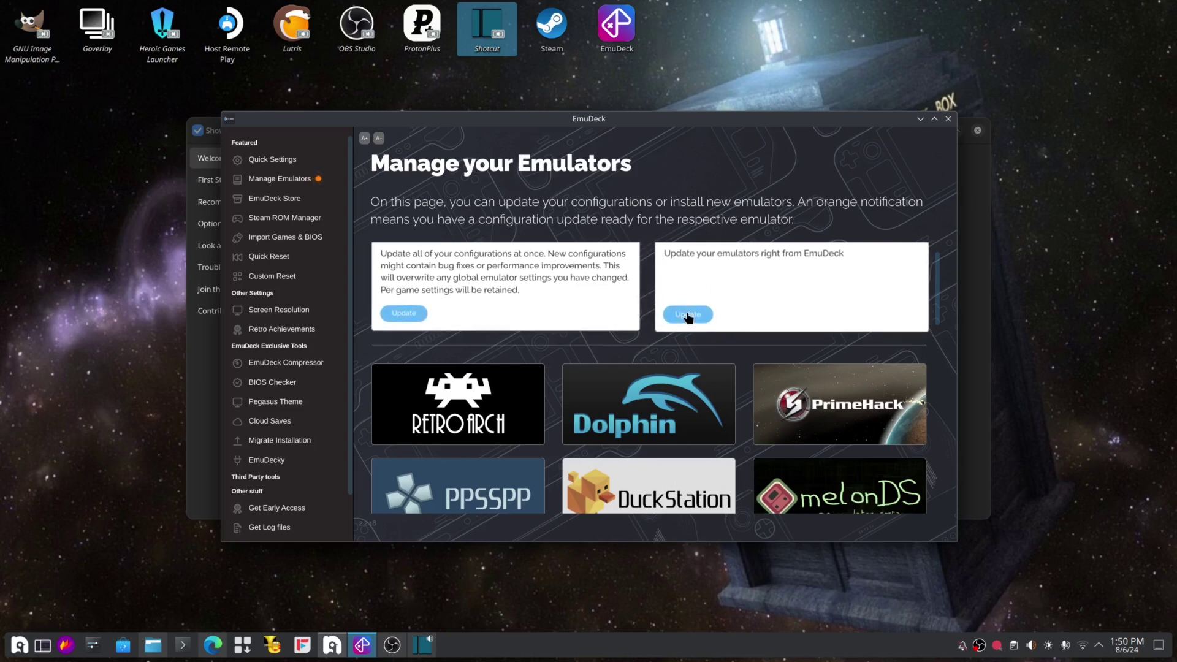
# Update all configurations and dismiss the Supermodel configuration updated notice.
pyautogui.click(415, 315)
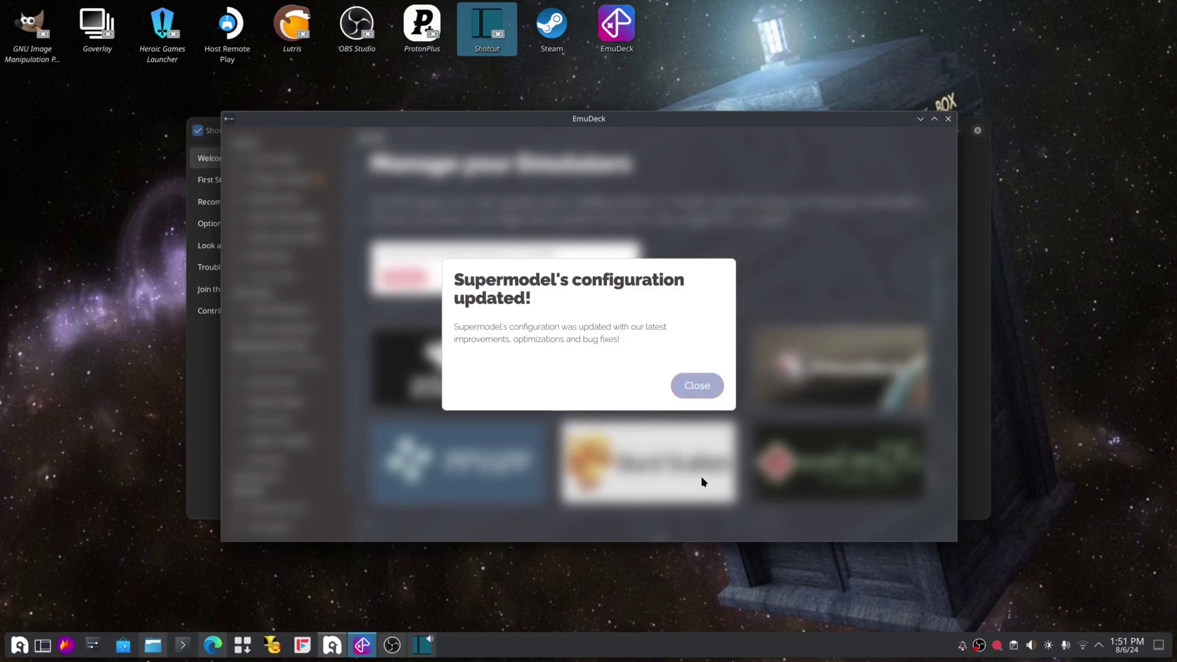
pyautogui.click(692, 387)
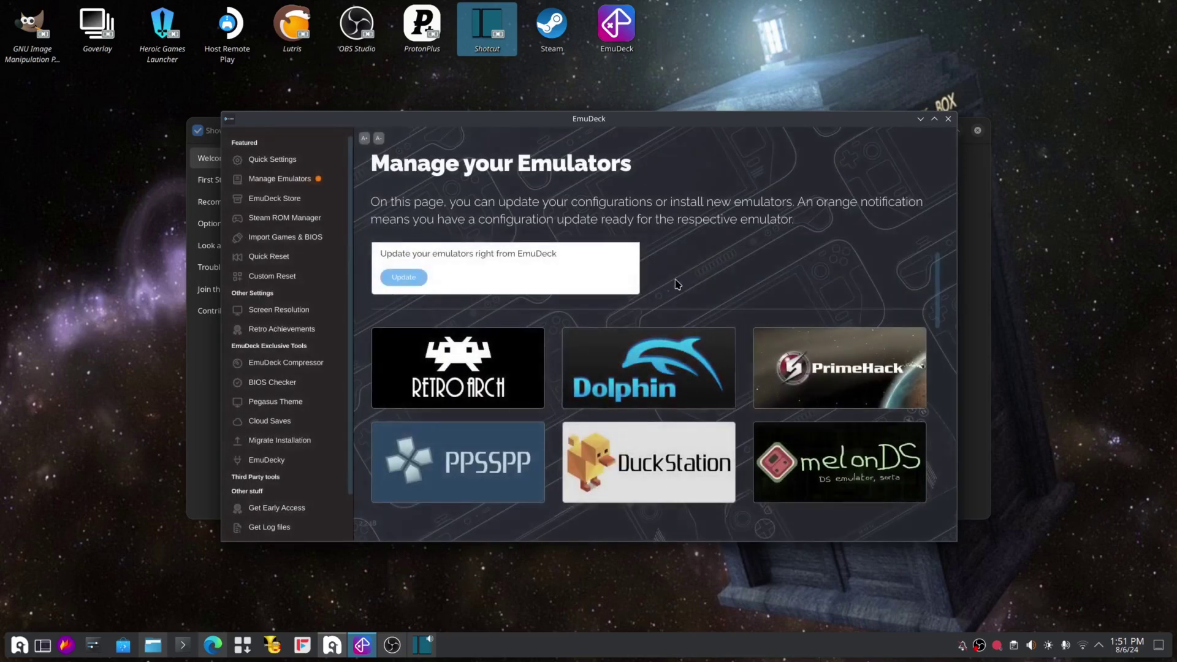
# Under Screen Resolution, set PlayStation 1 Games to 1440P and save the settings.
pyautogui.scroll(-5, 680, 344)
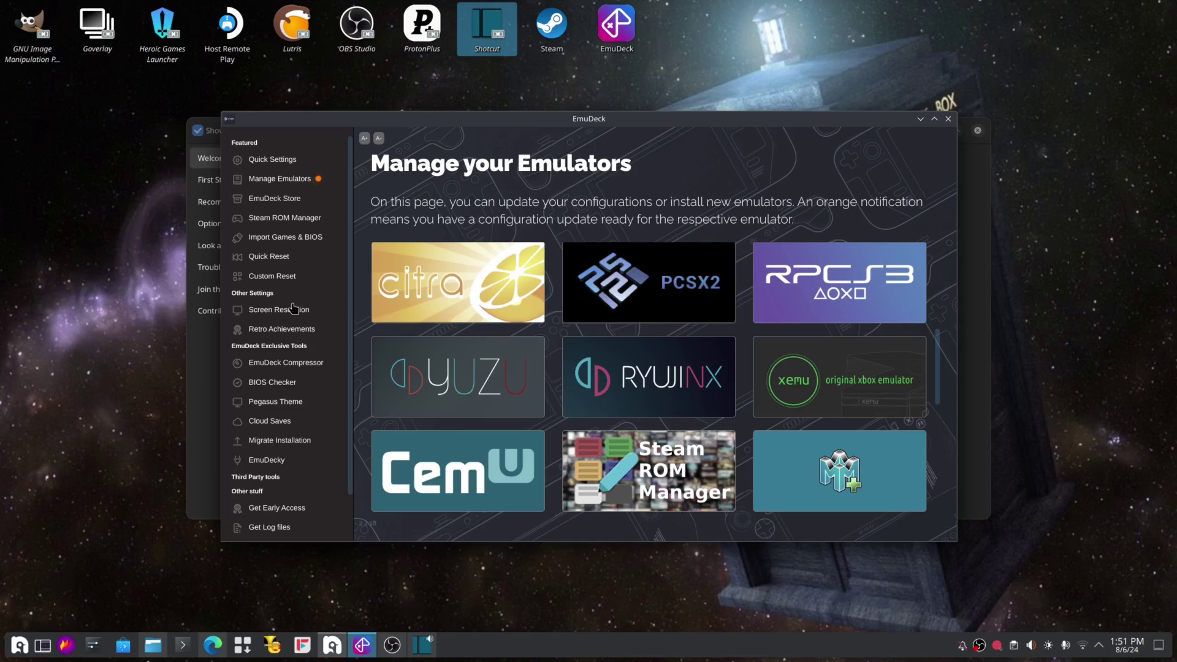
pyautogui.scroll(-2, 285, 405)
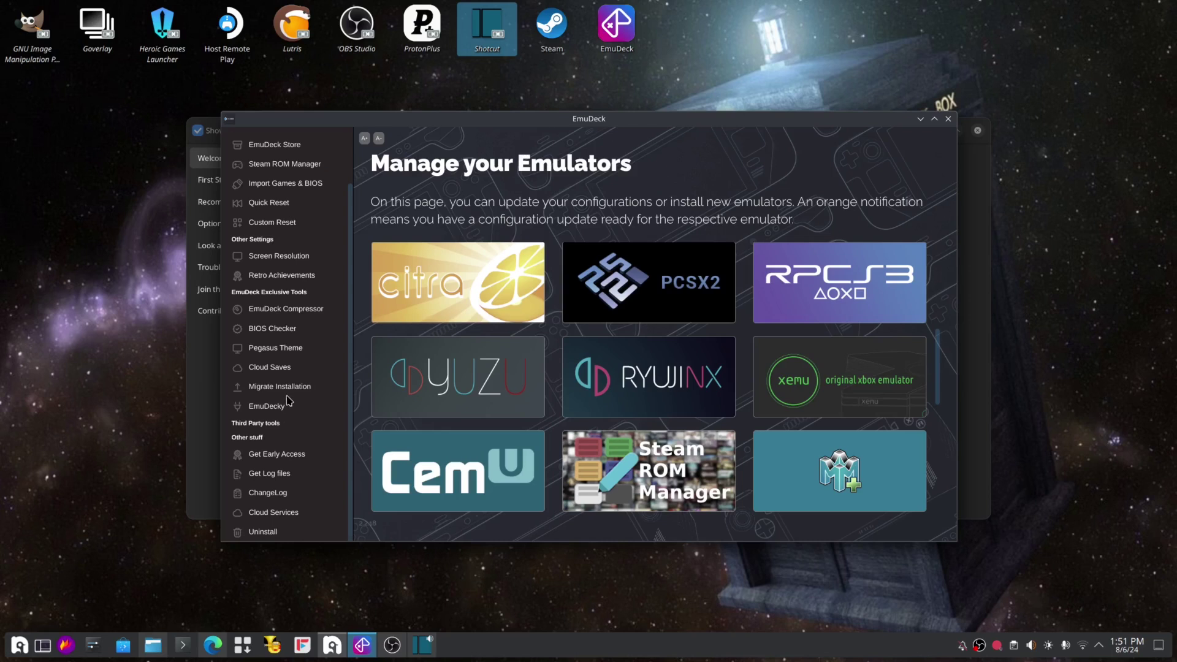
pyautogui.scroll(2, 294, 309)
pyautogui.click(293, 309)
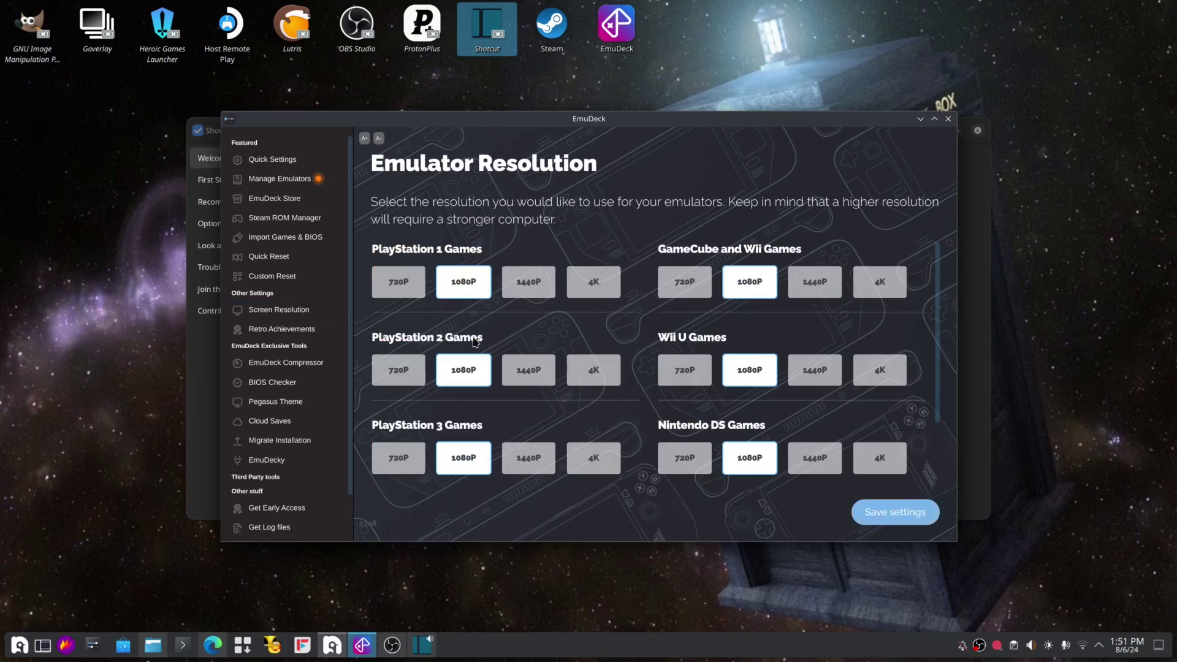
pyautogui.click(540, 290)
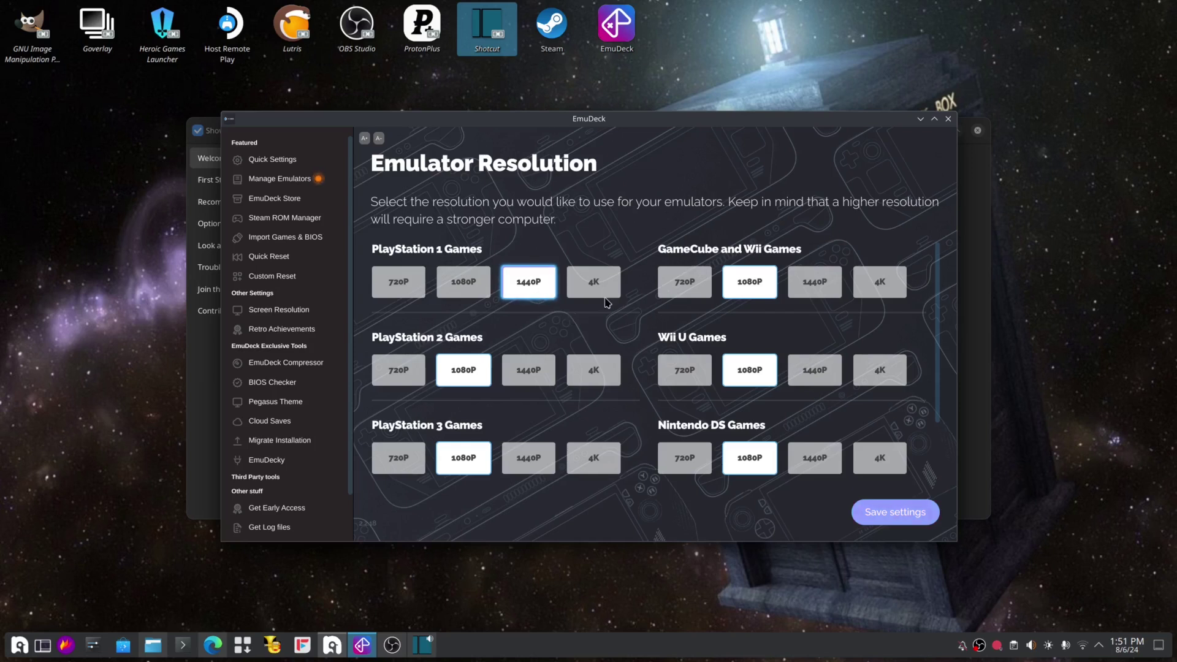
pyautogui.click(481, 294)
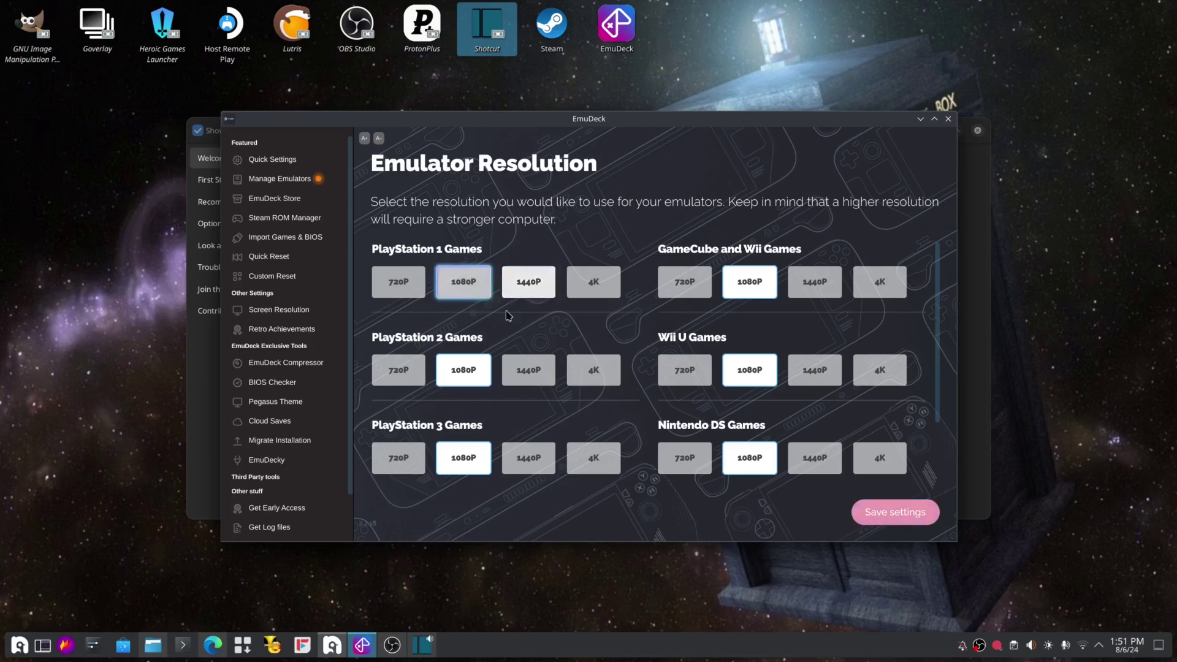
pyautogui.click(531, 292)
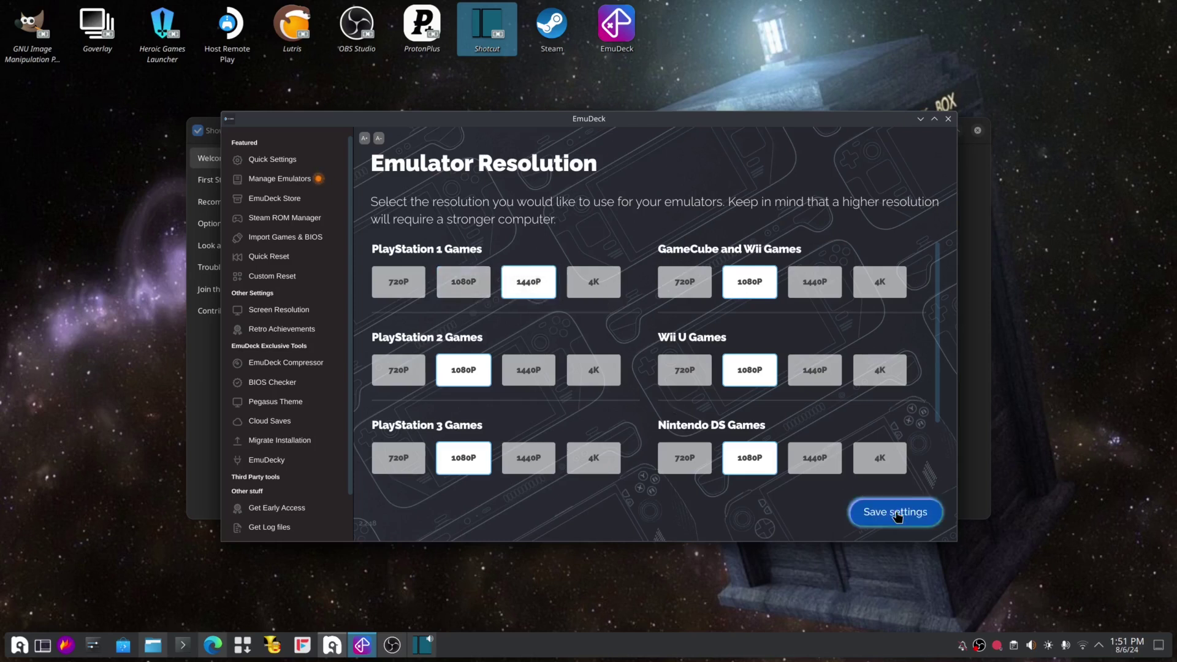
pyautogui.click(871, 512)
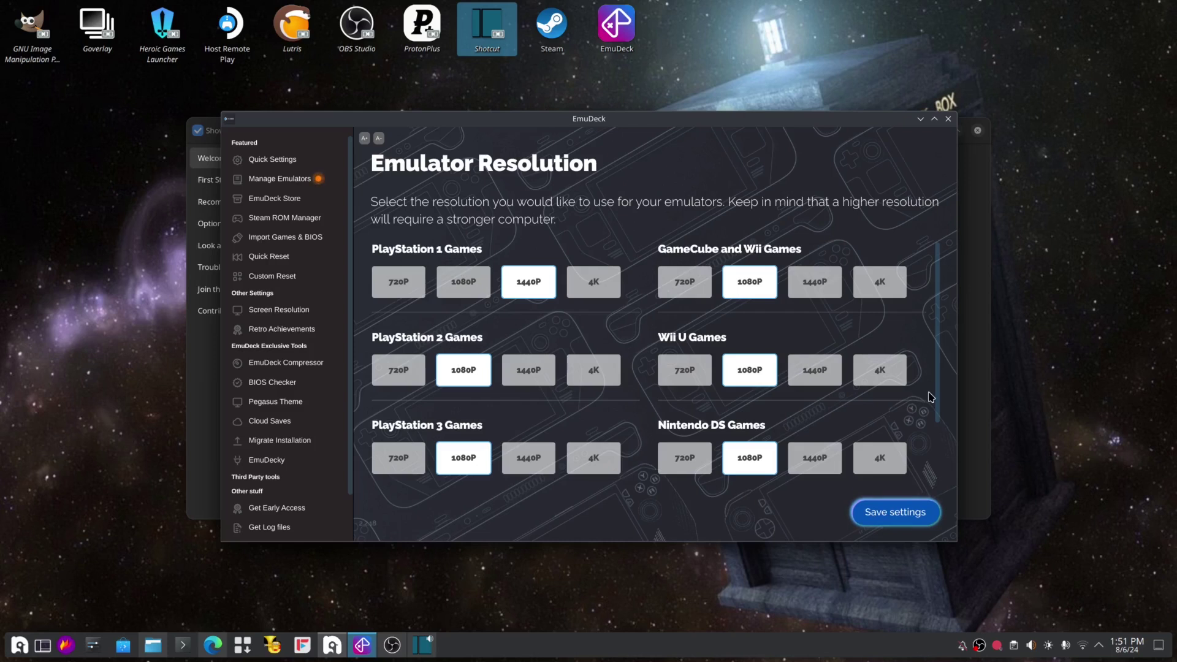
pyautogui.click(906, 514)
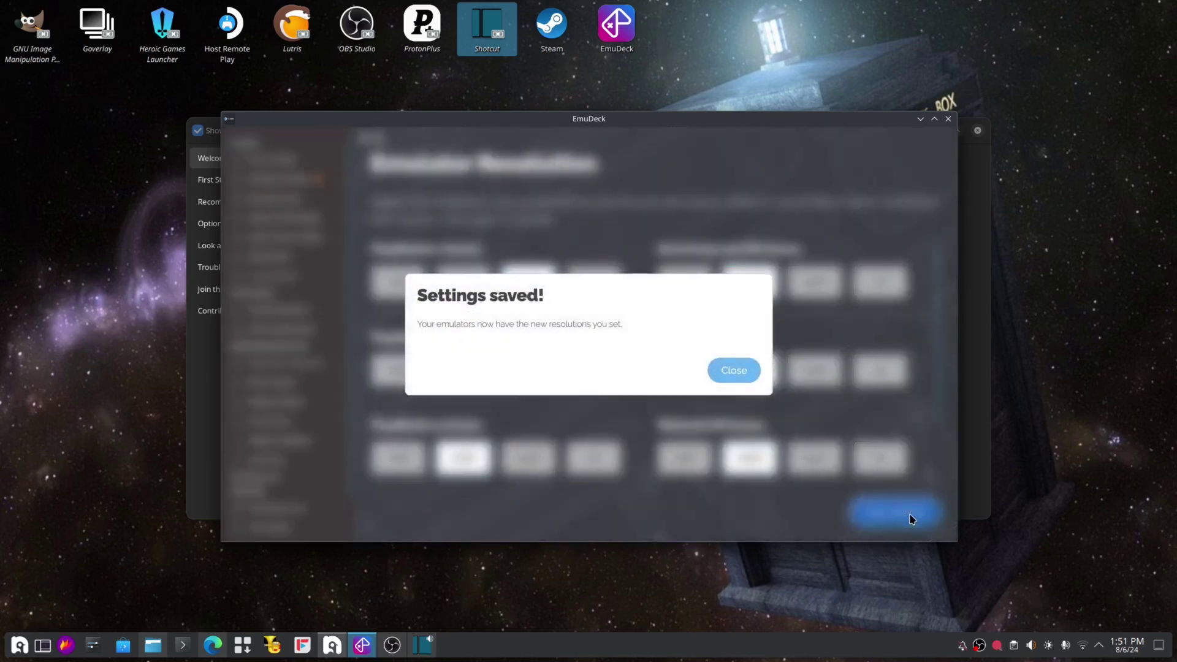
pyautogui.click(727, 375)
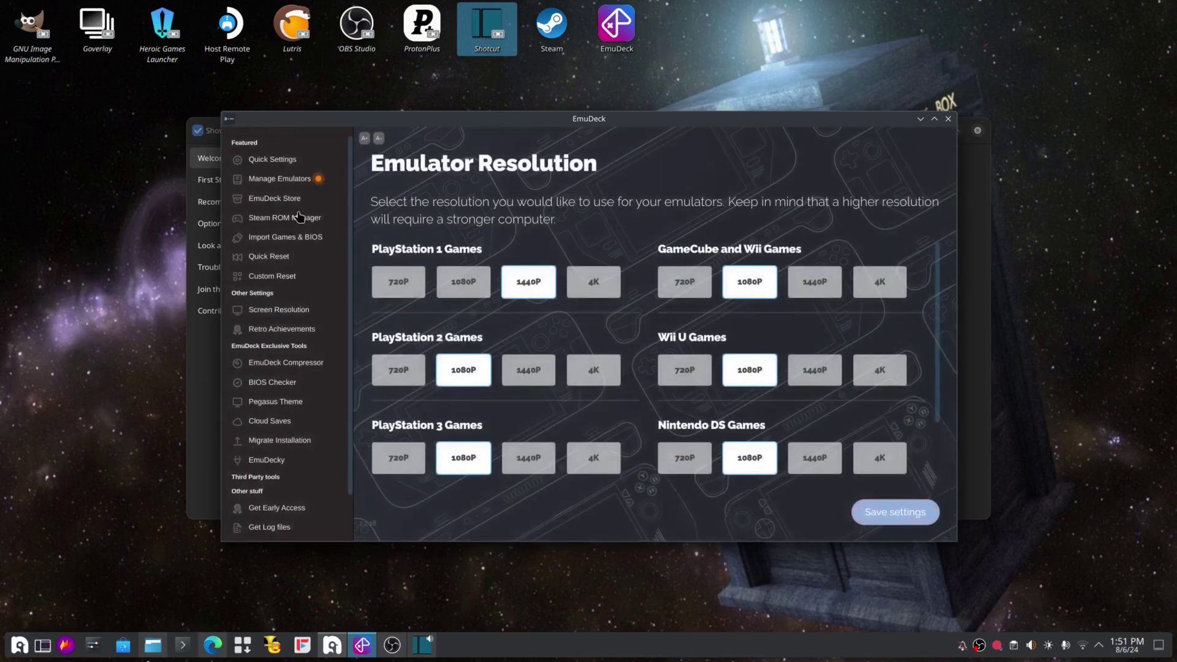